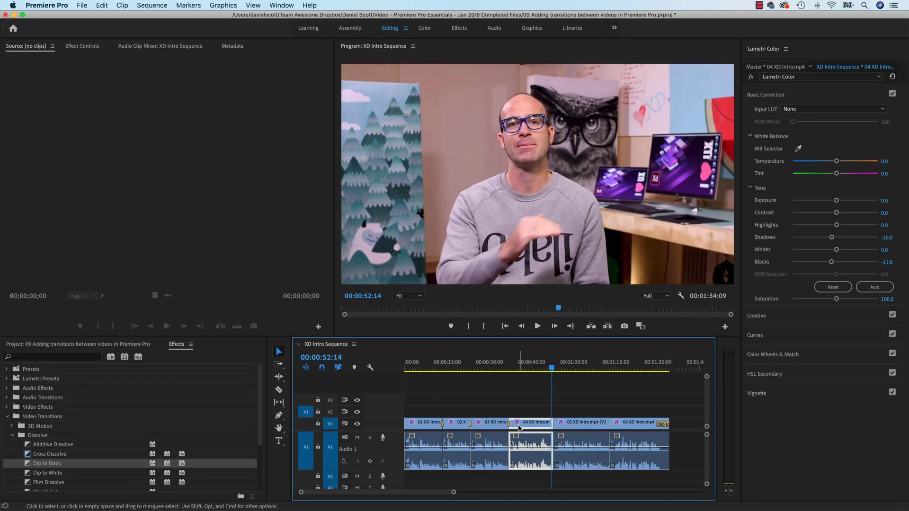
Select 05 XD Intro, then play the 01/02 dissolve and the dip to black after clip 02
{"action": "left_click", "coordinate": [581, 427]}
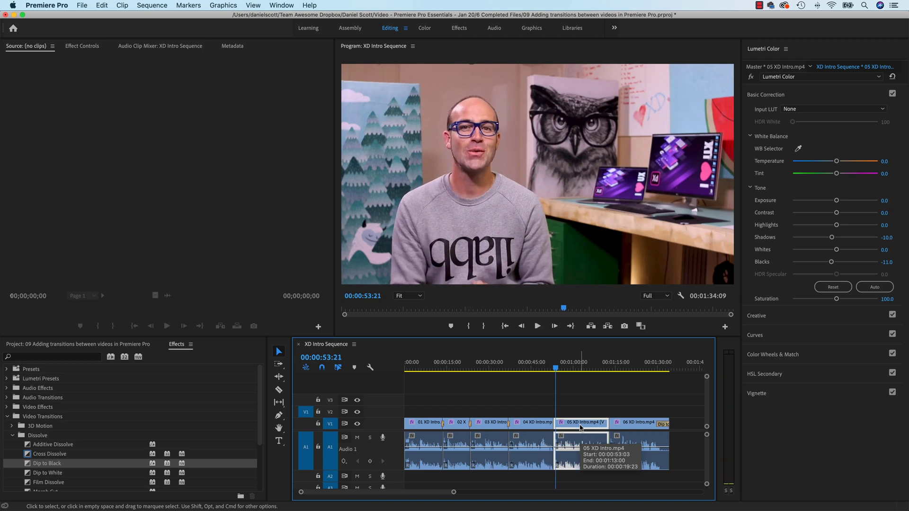
{"action": "left_click", "coordinate": [437, 366]}
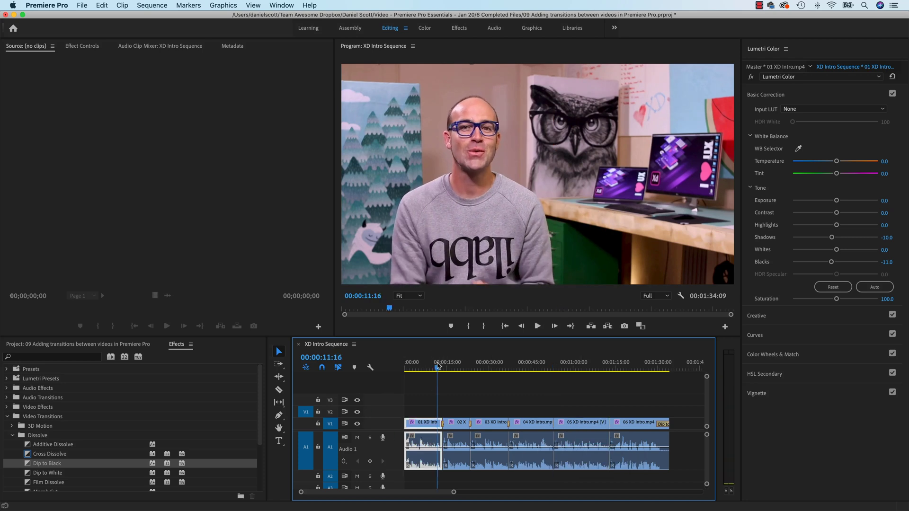
{"action": "key", "text": "space"}
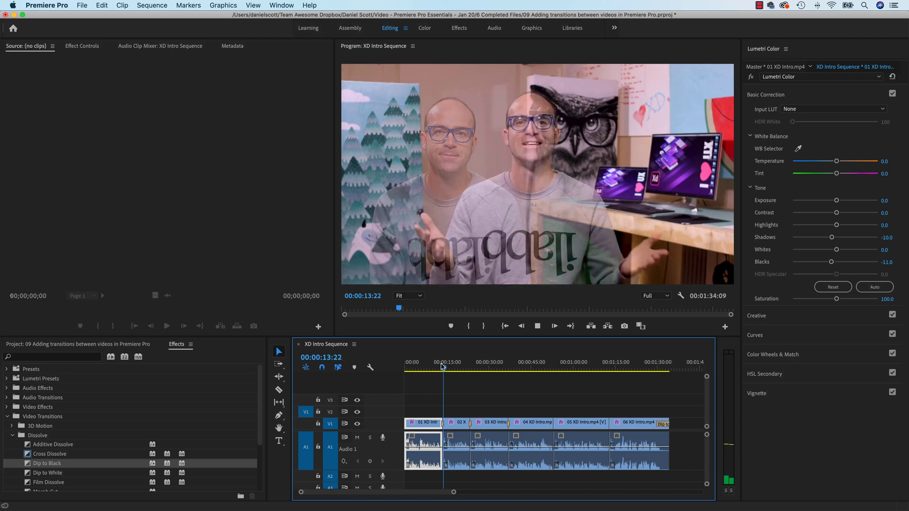
{"action": "key", "text": "space"}
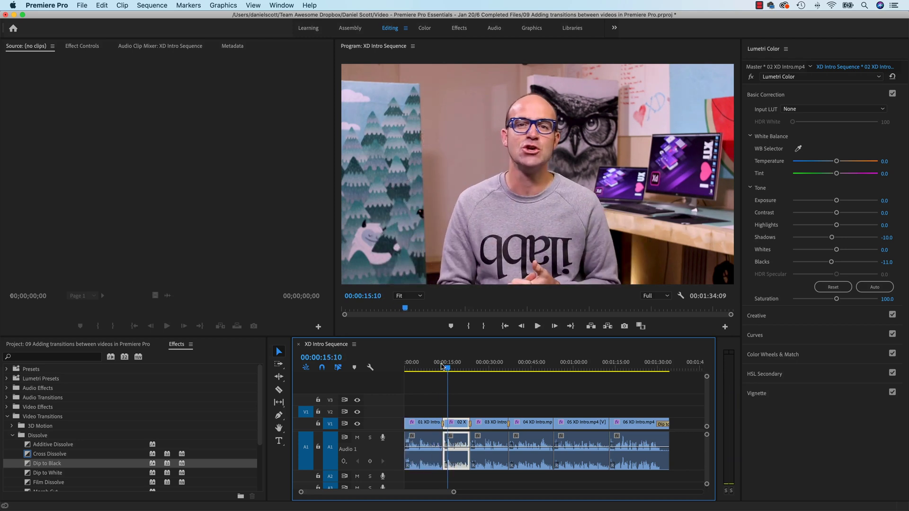
{"action": "left_click", "coordinate": [469, 365]}
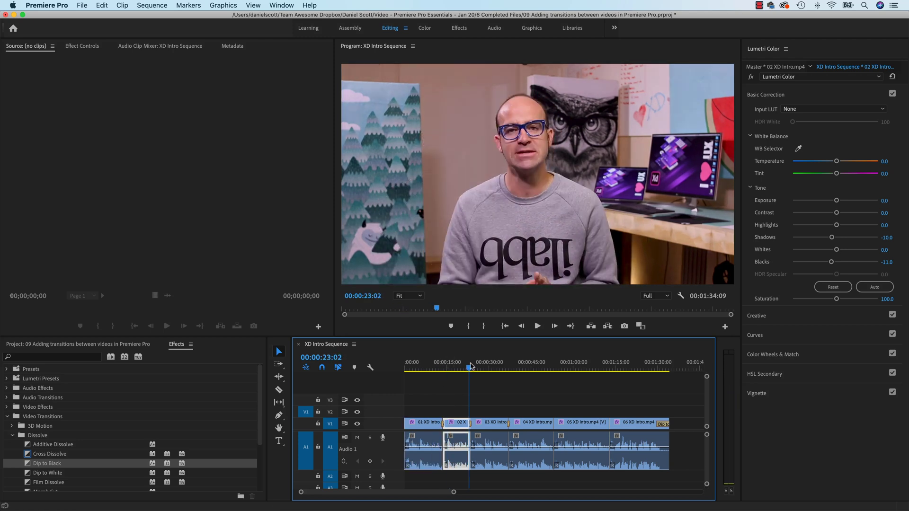
{"action": "key", "text": "space"}
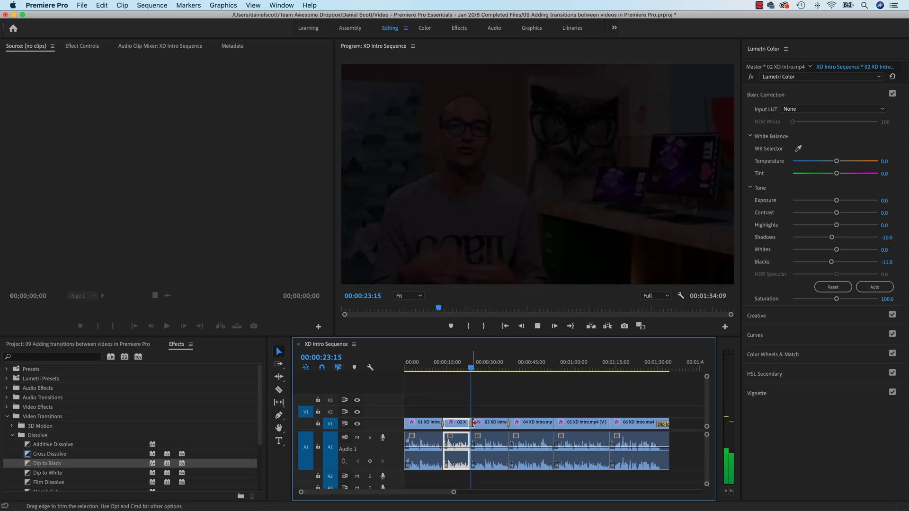
Play the transition after clip 03 and the closing fade to black at the sequence end
{"action": "left_click", "coordinate": [475, 423]}
{"action": "left_click", "coordinate": [505, 369]}
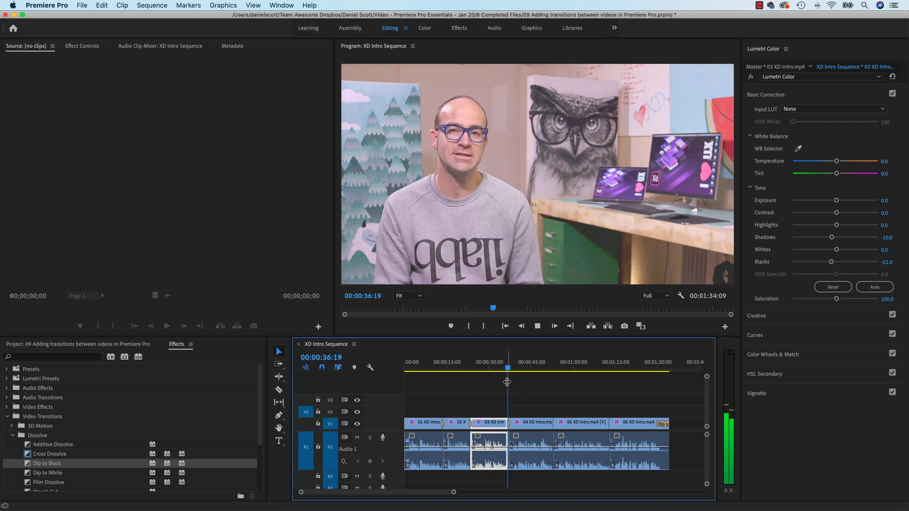
{"action": "key", "text": "space"}
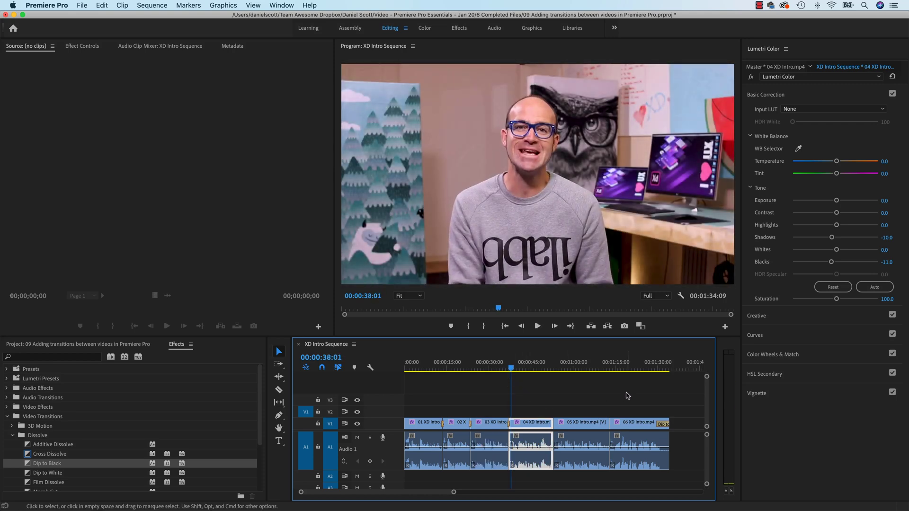
{"action": "left_click", "coordinate": [661, 373]}
{"action": "key", "text": "space"}
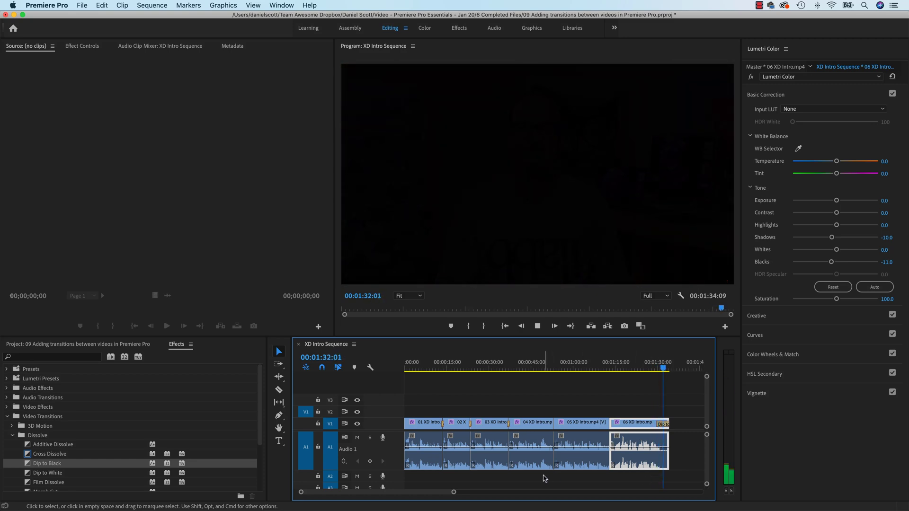
{"action": "key", "text": "space"}
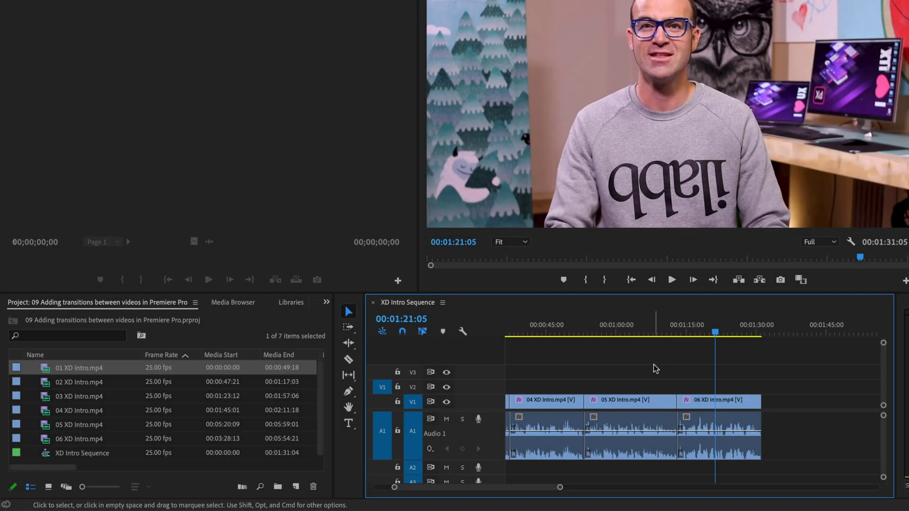
Replay the first dissolve from just before it
{"action": "left_click_drag", "start_coordinate": [528, 487], "coordinate": [489, 495]}
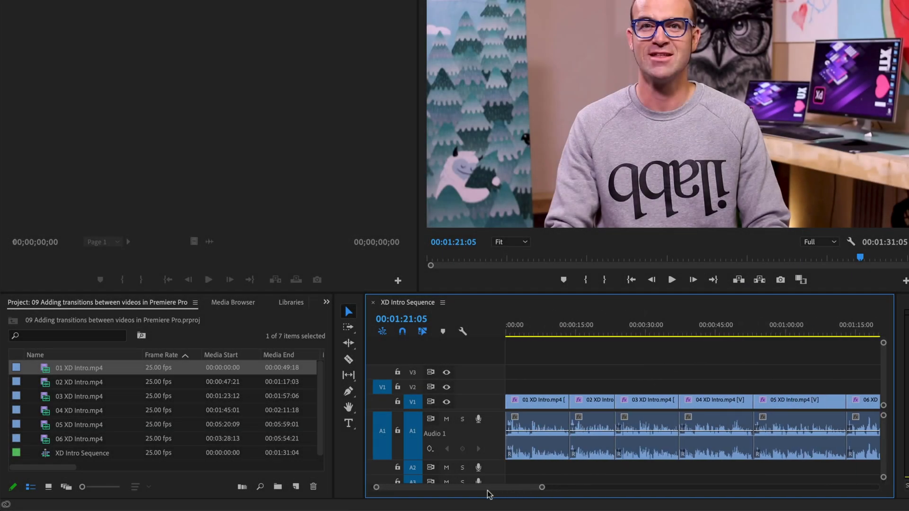
{"action": "left_click", "coordinate": [568, 334]}
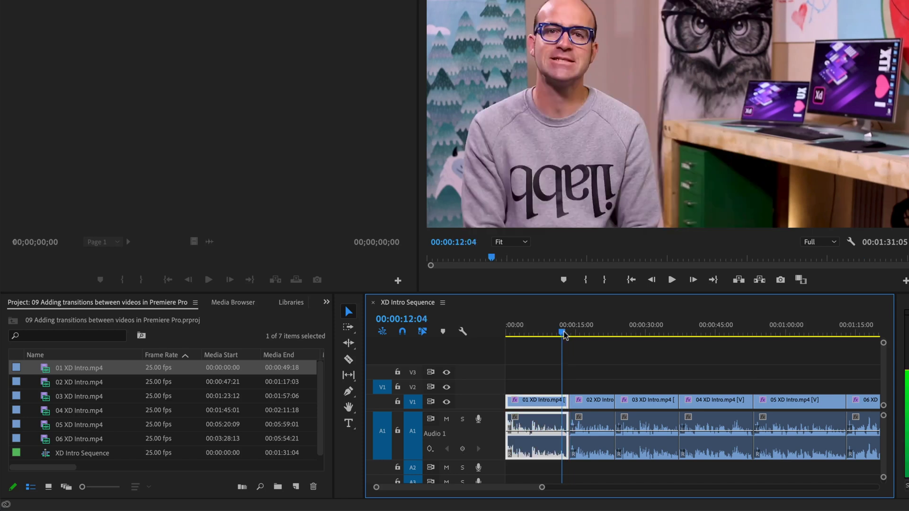
{"action": "key", "text": "space"}
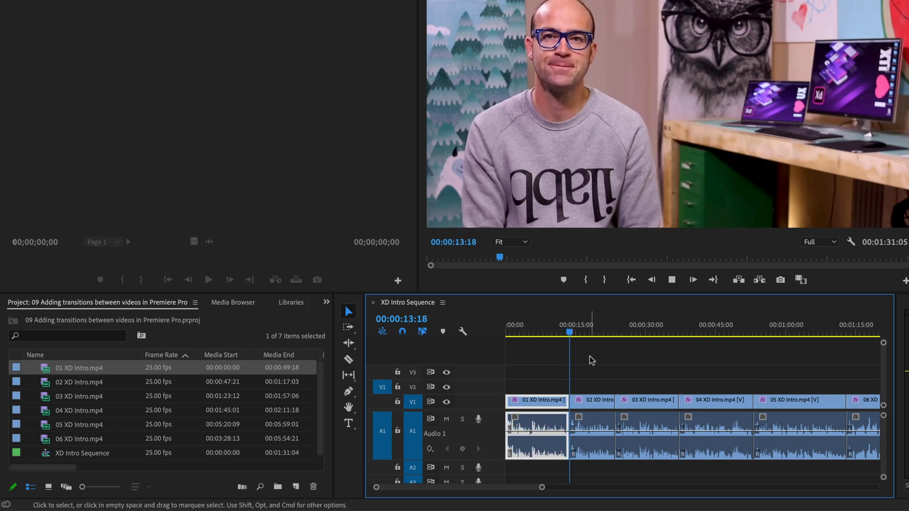
{"action": "key", "text": "space"}
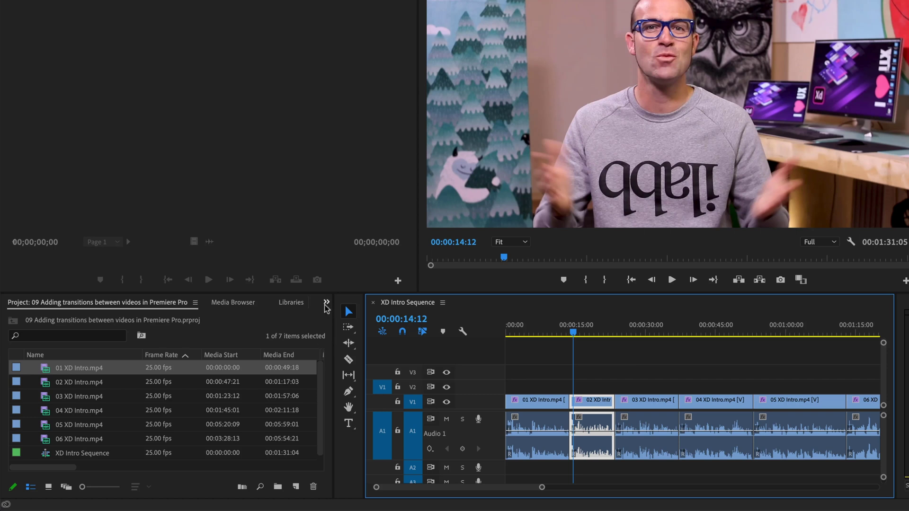
Show the Effects, Info, Libraries, Media Browser, Markers and History panels in turn, ending on History
{"action": "left_click", "coordinate": [326, 303]}
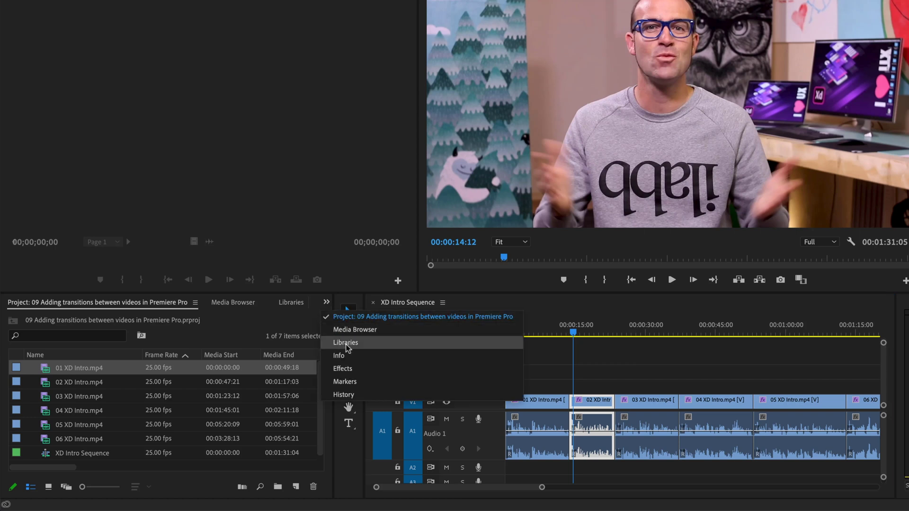
{"action": "left_click", "coordinate": [342, 369]}
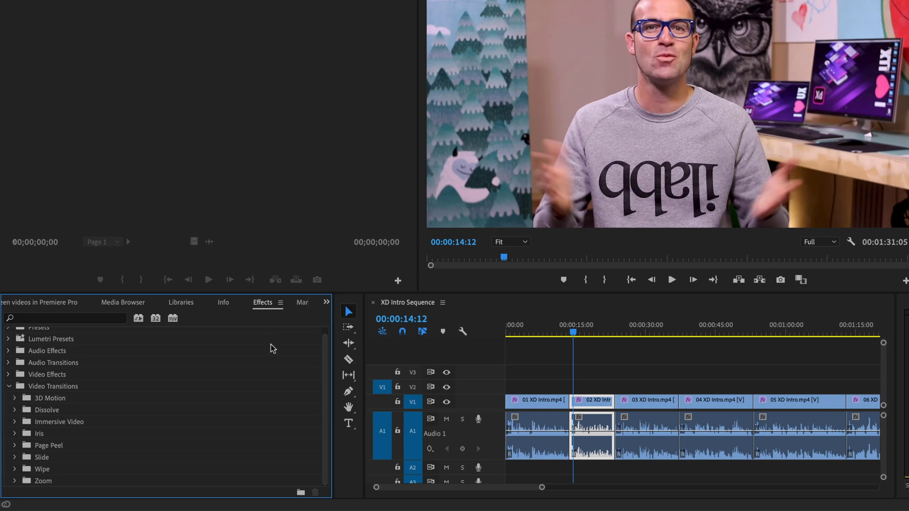
{"action": "left_click", "coordinate": [221, 304]}
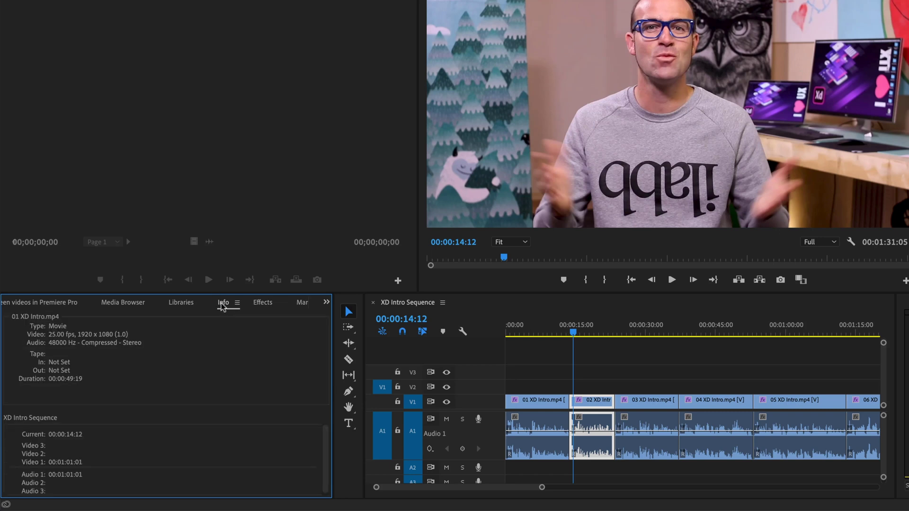
{"action": "left_click", "coordinate": [191, 304]}
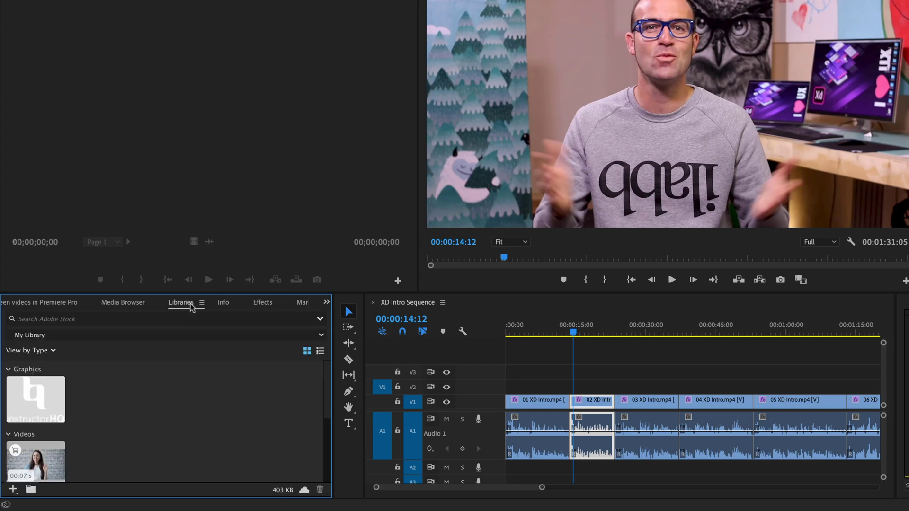
{"action": "left_click", "coordinate": [134, 305]}
{"action": "left_click", "coordinate": [299, 307]}
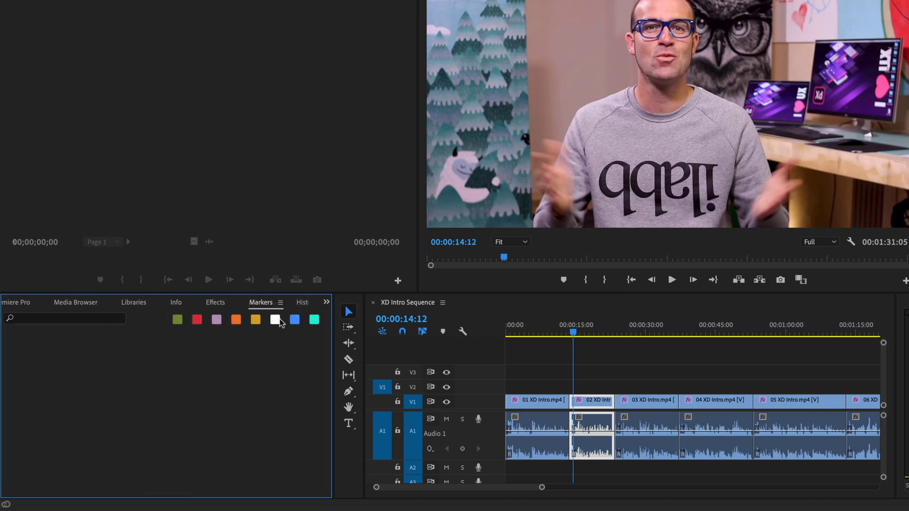
{"action": "left_click", "coordinate": [302, 307]}
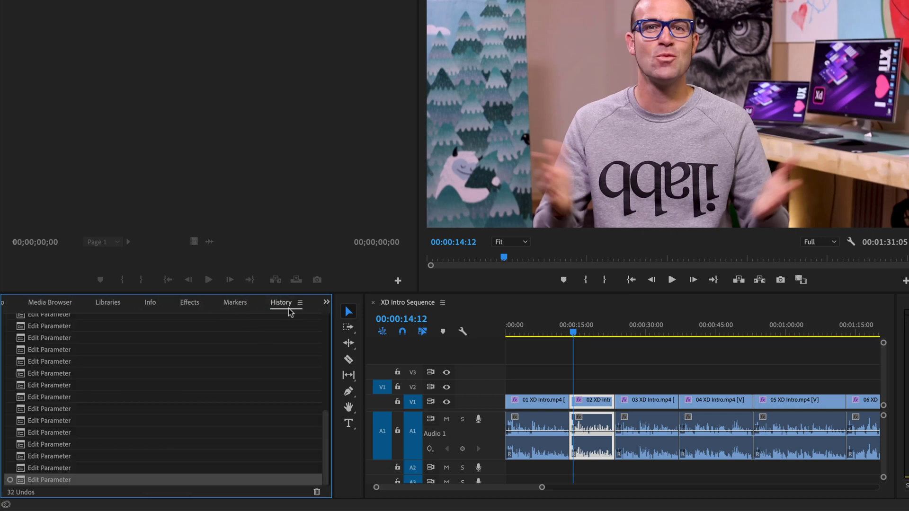
{"action": "left_click", "coordinate": [326, 302]}
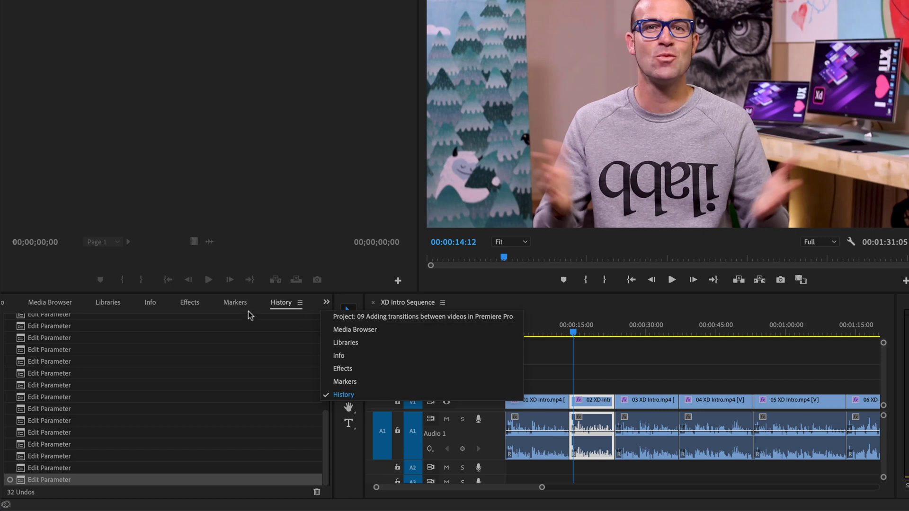
Close the History and Markers panels
{"action": "left_click", "coordinate": [299, 306]}
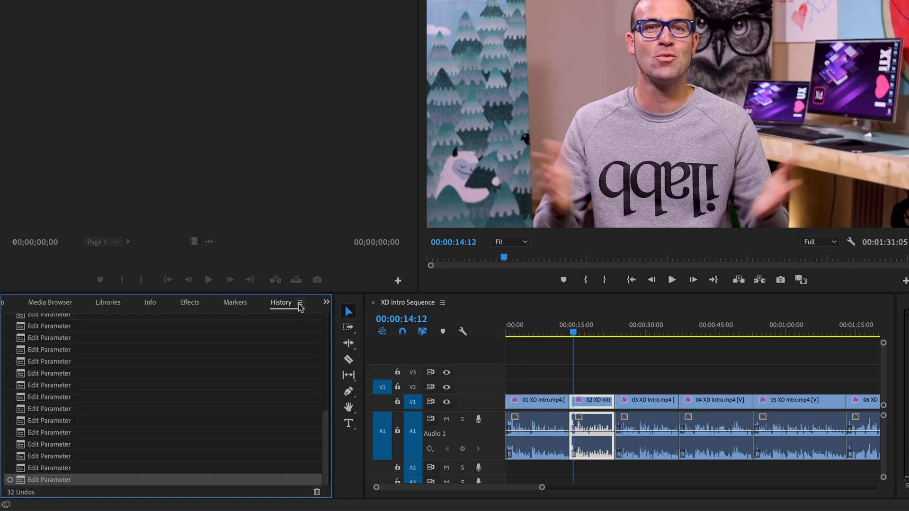
{"action": "left_click", "coordinate": [299, 303]}
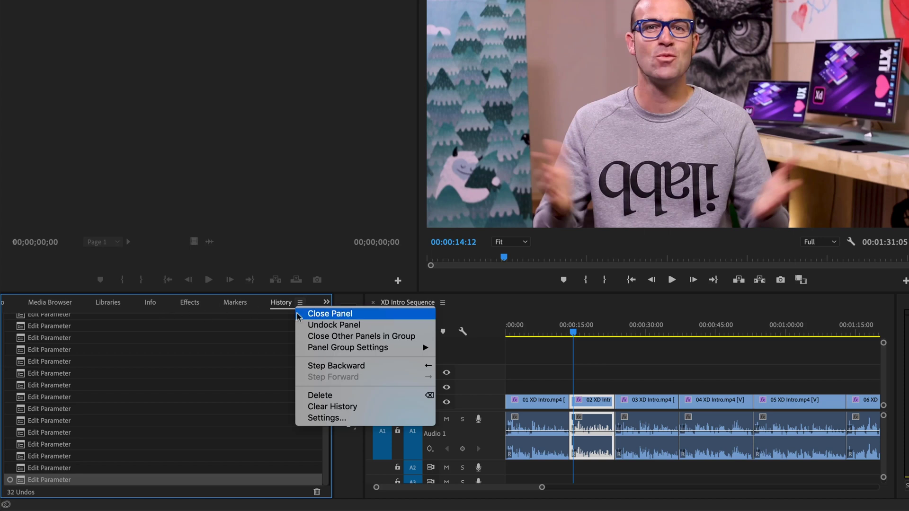
{"action": "left_click", "coordinate": [328, 315]}
{"action": "left_click", "coordinate": [297, 303]}
{"action": "left_click", "coordinate": [302, 315]}
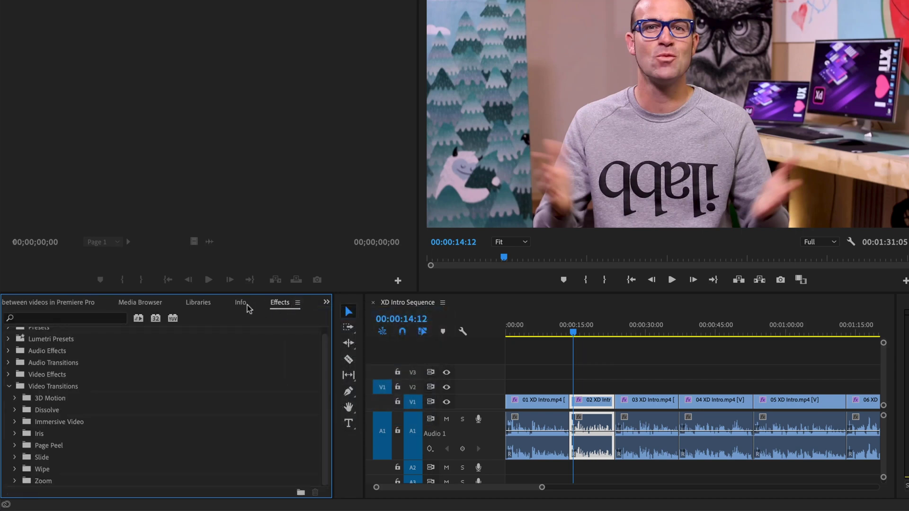
Close the Info, Libraries and Media Browser panels
{"action": "left_click", "coordinate": [240, 302]}
{"action": "left_click", "coordinate": [254, 302]}
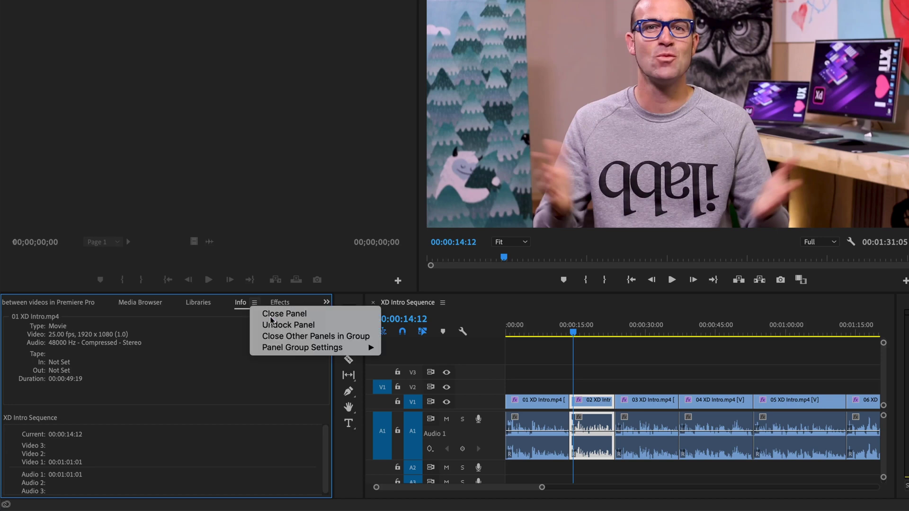
{"action": "left_click", "coordinate": [271, 319]}
{"action": "left_click", "coordinate": [232, 304]}
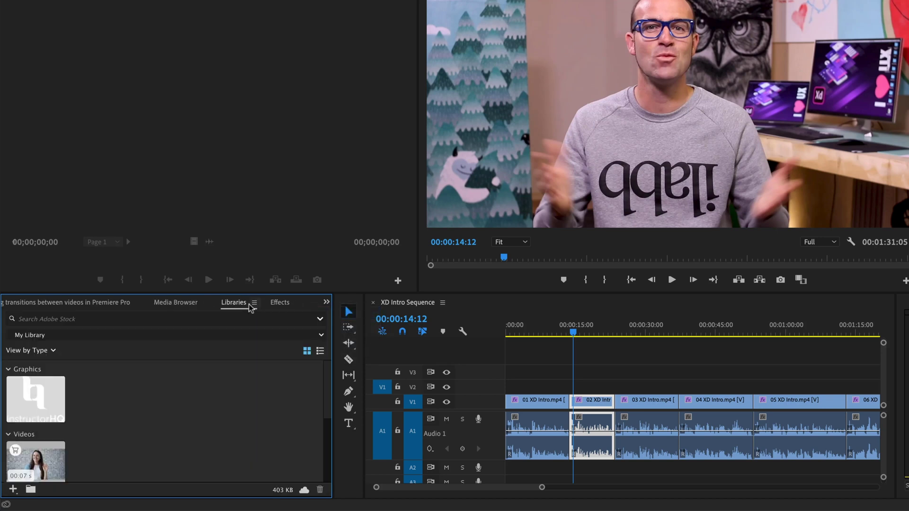
{"action": "left_click", "coordinate": [254, 303]}
{"action": "left_click", "coordinate": [272, 277]}
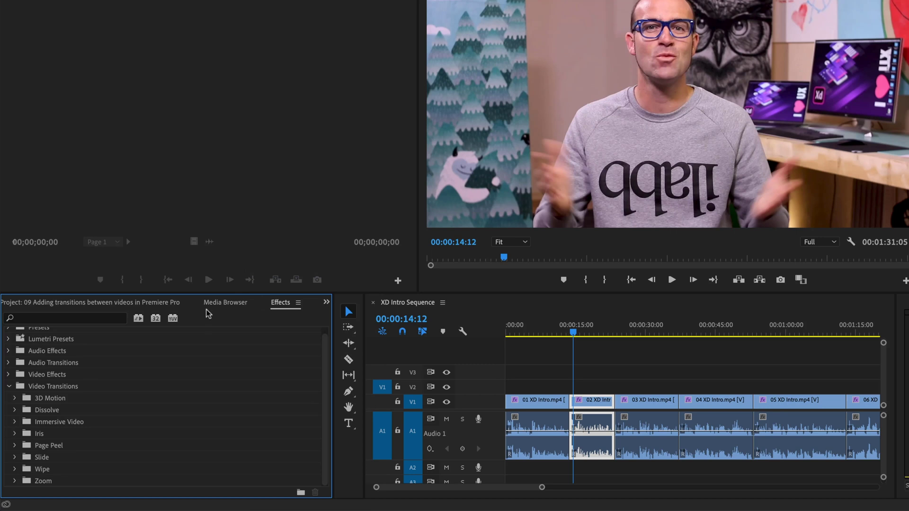
{"action": "left_click", "coordinate": [225, 303]}
{"action": "left_click", "coordinate": [256, 302]}
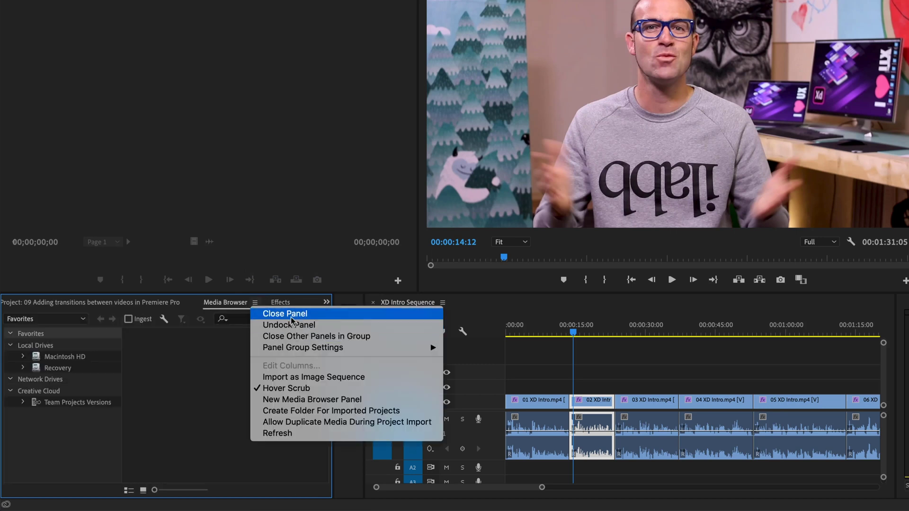
{"action": "left_click", "coordinate": [279, 313]}
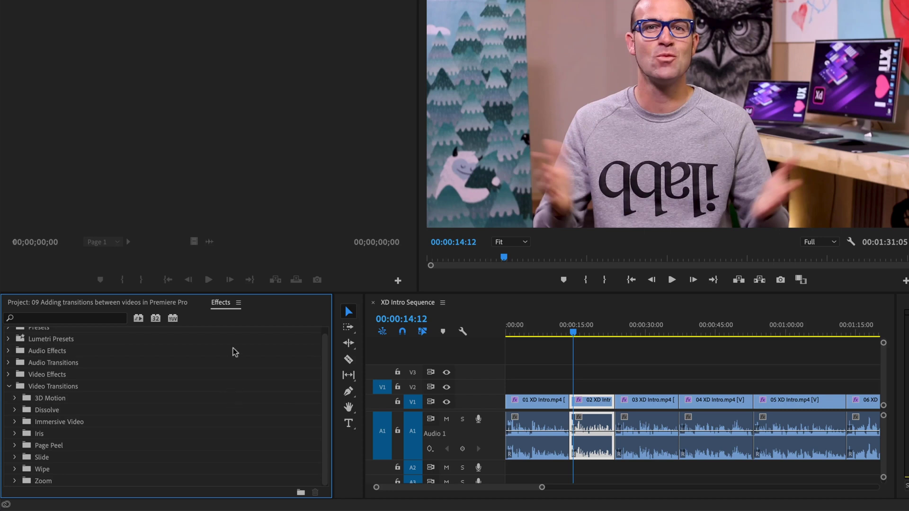
Close the Effects panel, leaving the Project panel alone in its group
{"action": "left_click", "coordinate": [238, 305]}
{"action": "left_click", "coordinate": [250, 313]}
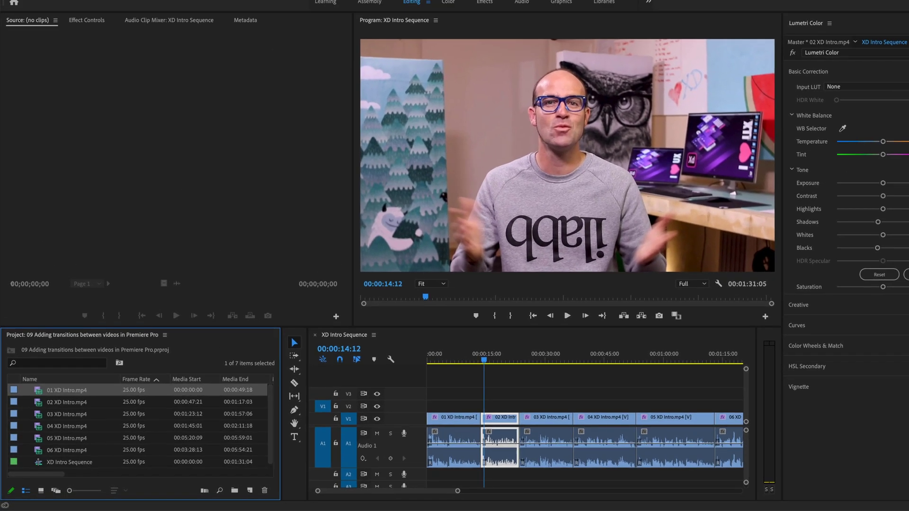
{"action": "left_click", "coordinate": [282, 5]}
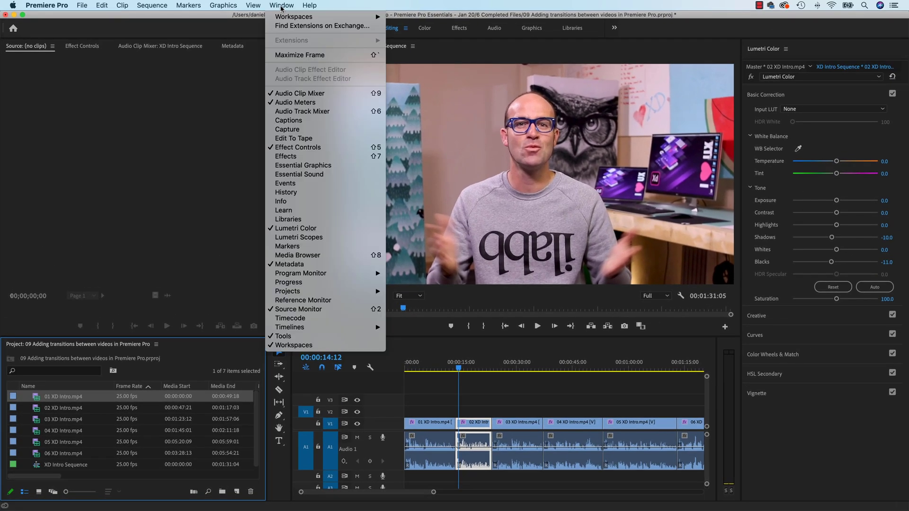
Reopen the Effects panel from the Window menu, docked beside the Project panel
{"action": "left_click", "coordinate": [286, 156]}
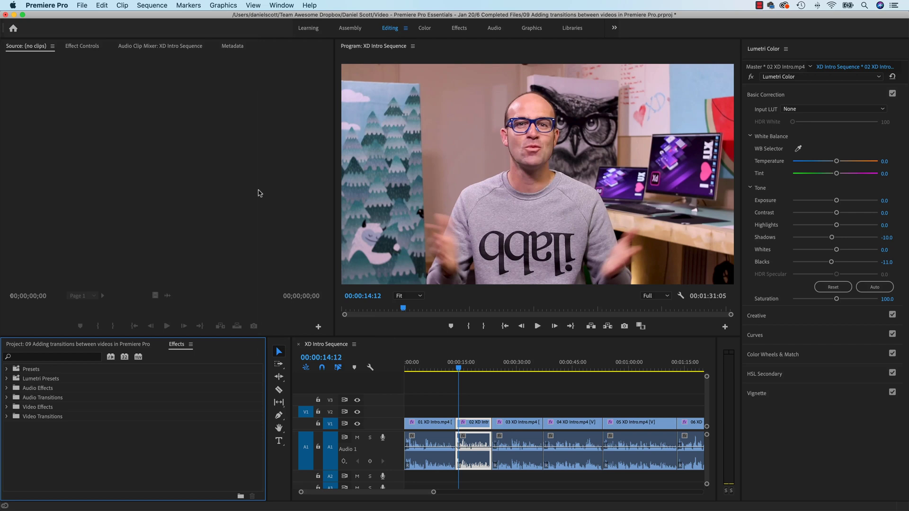
{"action": "left_click", "coordinate": [282, 5]}
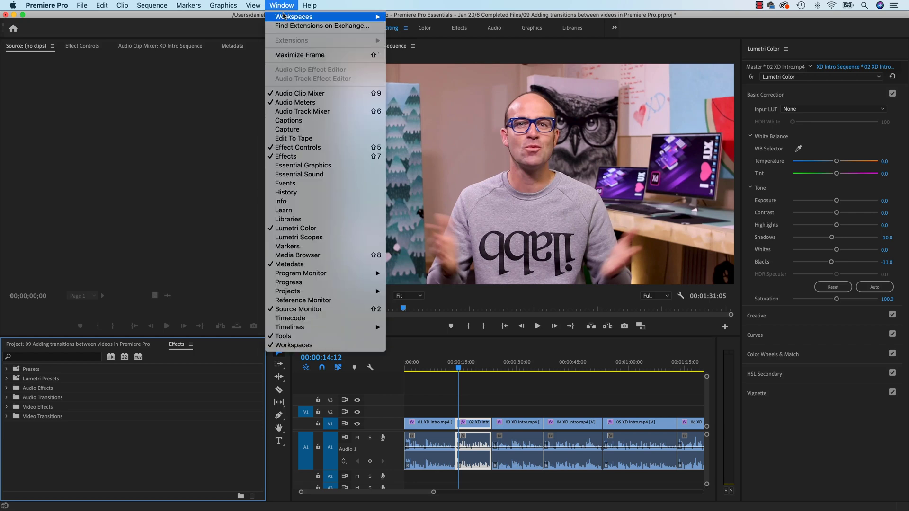
{"action": "mouse_move", "coordinate": [284, 17]}
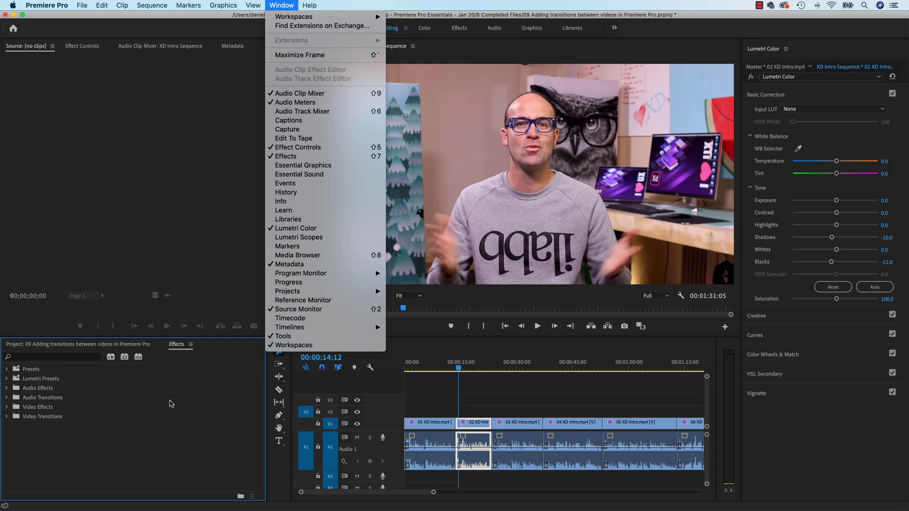
{"action": "left_click", "coordinate": [135, 435]}
{"action": "left_click", "coordinate": [102, 345]}
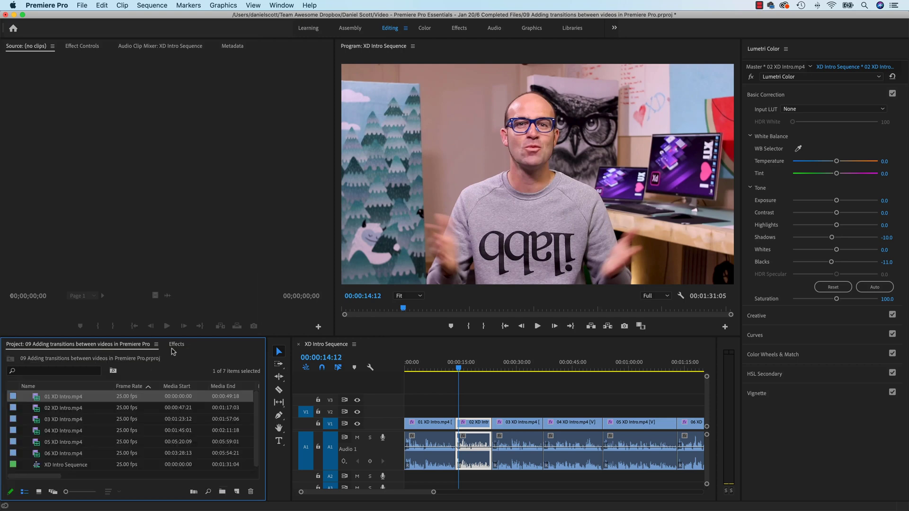
{"action": "left_click", "coordinate": [175, 345]}
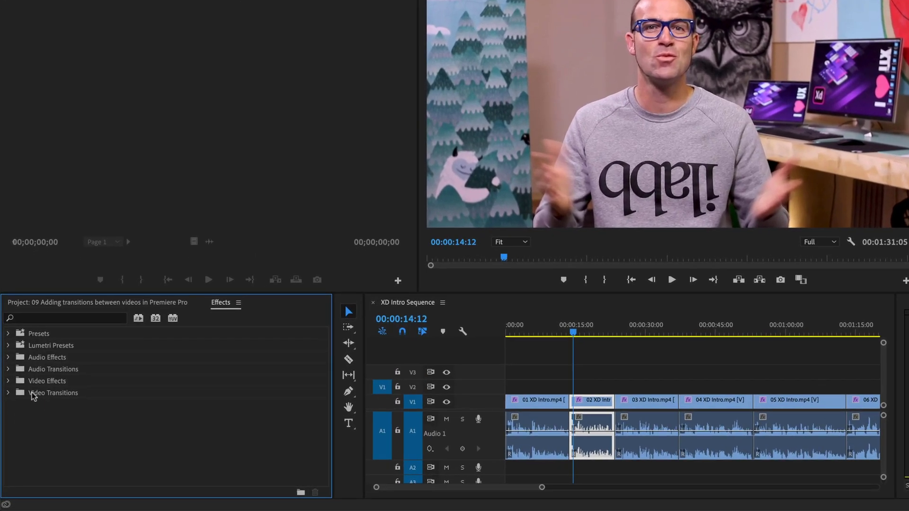
Expand Video Transitions and its Dissolve folder to reveal Cross Dissolve and Dip to Black
{"action": "left_click", "coordinate": [32, 393]}
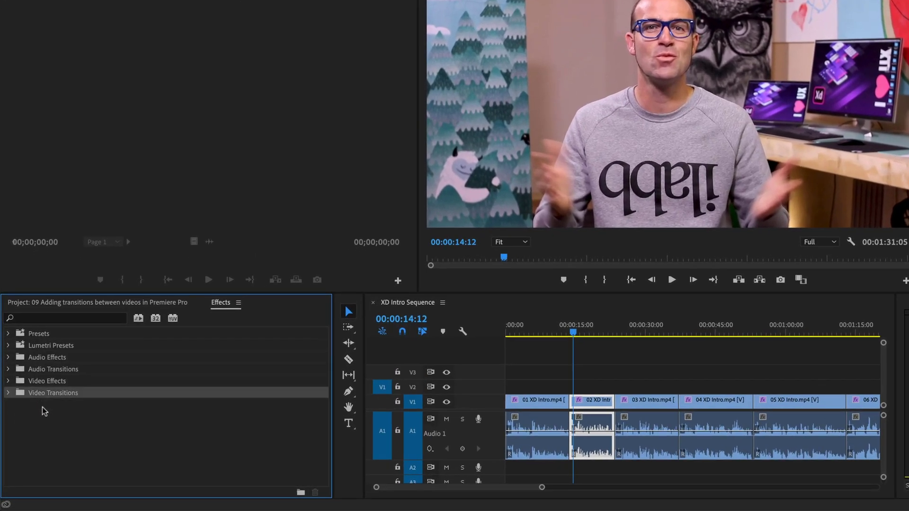
{"action": "left_click", "coordinate": [8, 394]}
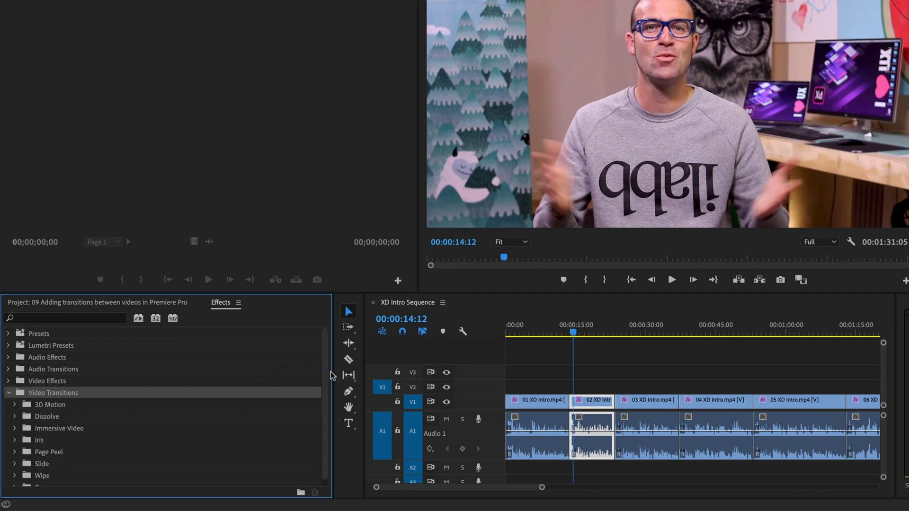
{"action": "scroll", "coordinate": [324, 378], "scroll_direction": "down", "scroll_amount": 1}
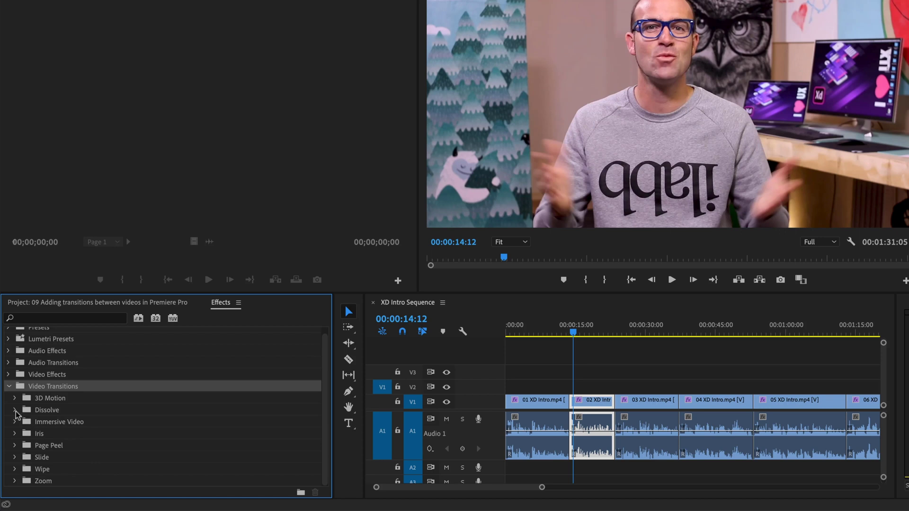
{"action": "left_click", "coordinate": [46, 411]}
{"action": "left_click", "coordinate": [15, 411]}
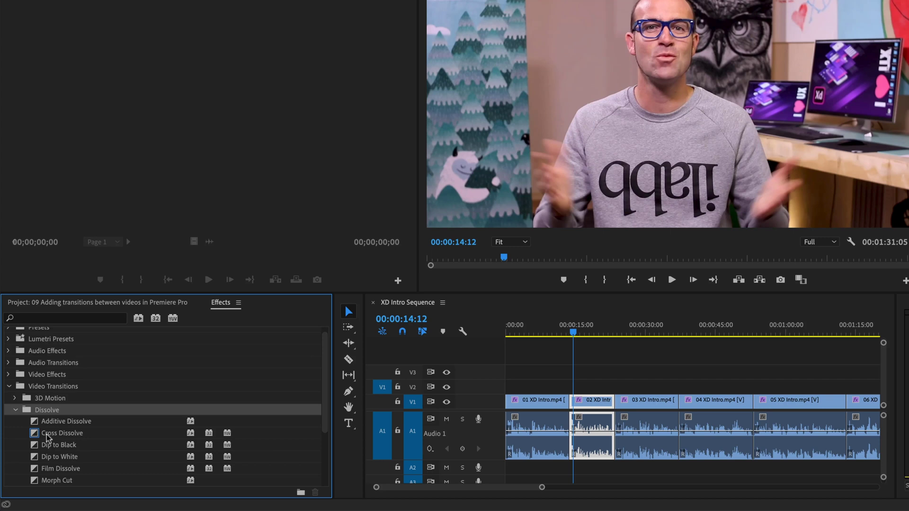
Apply Cross Dissolve to the 01/02 cut, preview it zoomed in, then delete it
{"action": "left_click_drag", "start_coordinate": [50, 434], "coordinate": [570, 406]}
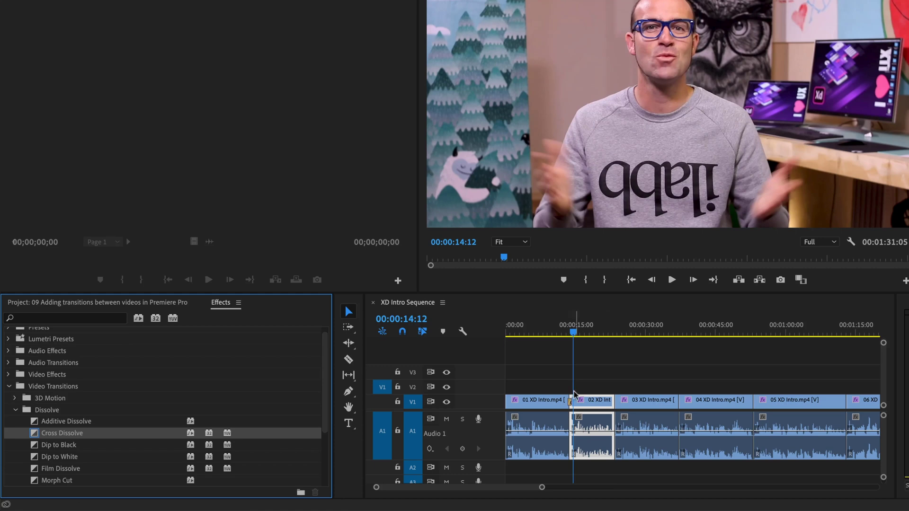
{"action": "left_click_drag", "start_coordinate": [573, 332], "coordinate": [571, 356]}
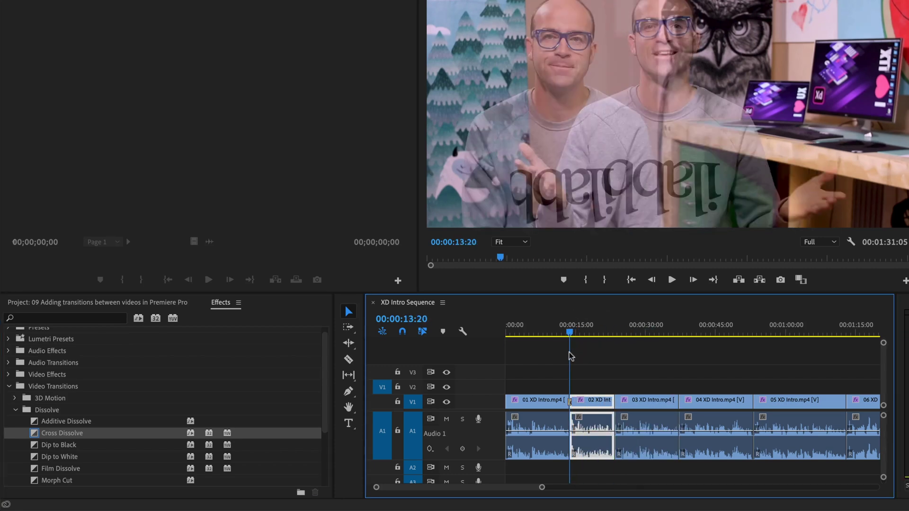
{"action": "key", "text": "equal"}
{"action": "key", "text": "equal"}
{"action": "key", "text": "equal"}
{"action": "key", "text": "equal"}
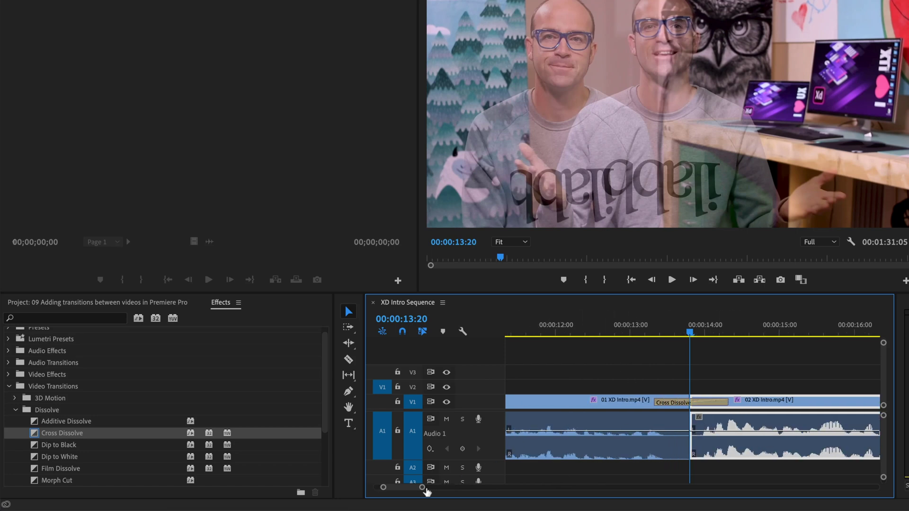
{"action": "left_click_drag", "start_coordinate": [424, 492], "coordinate": [436, 493]}
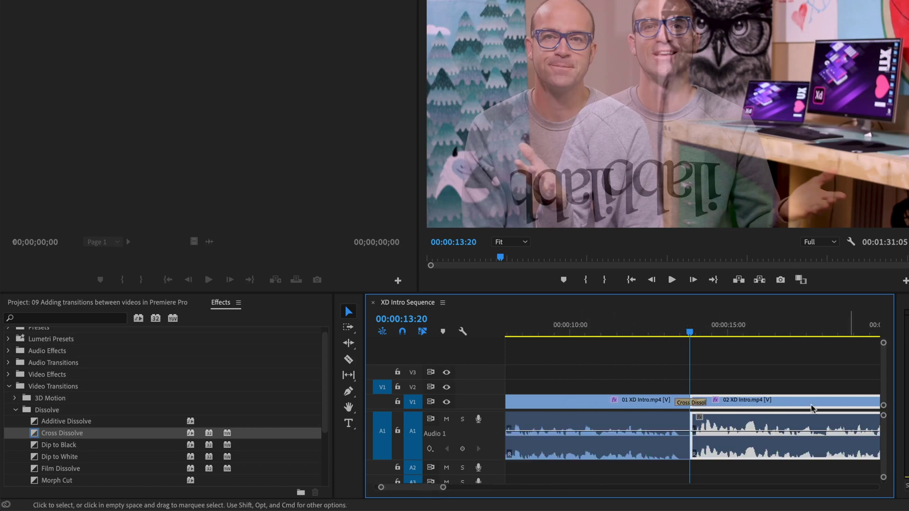
{"action": "left_click", "coordinate": [681, 406]}
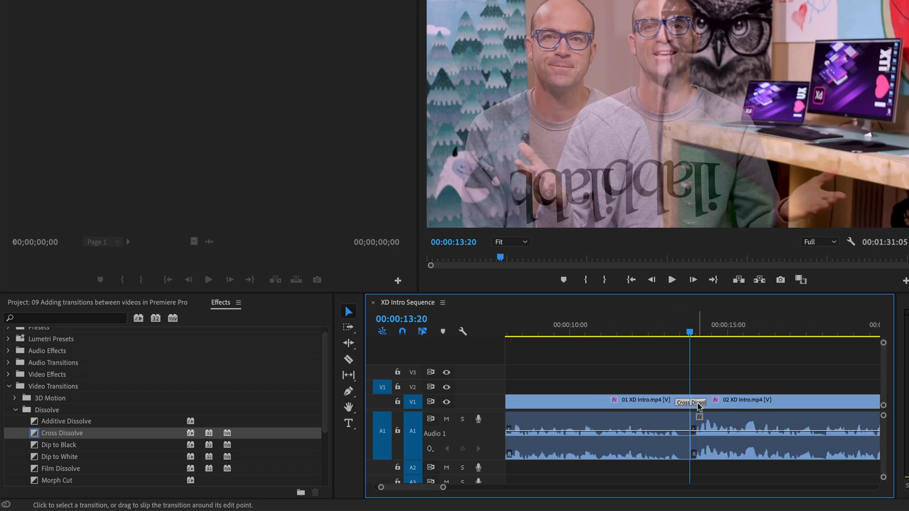
{"action": "key", "text": "Delete"}
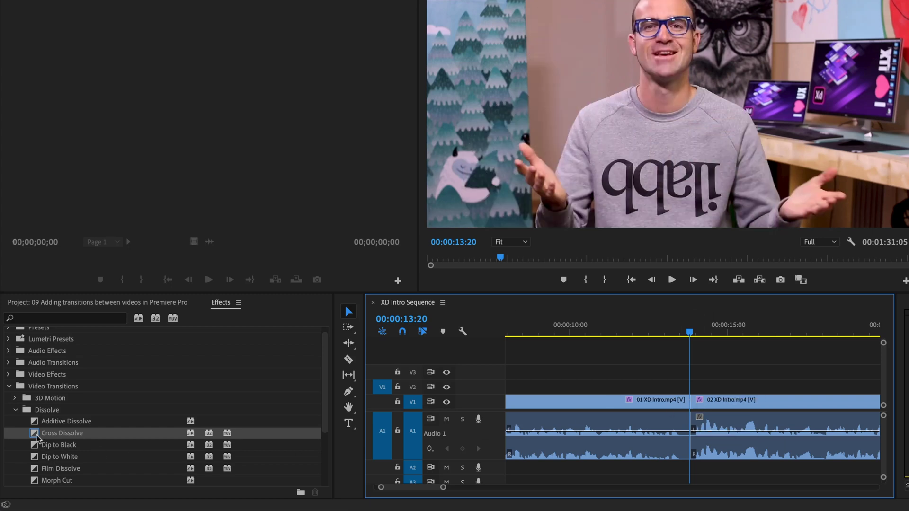
Drop Cross Dissolve on the 01/02 XD Intro edit point, slide it around the cut, and scrub through it
{"action": "left_click_drag", "start_coordinate": [33, 435], "coordinate": [685, 405]}
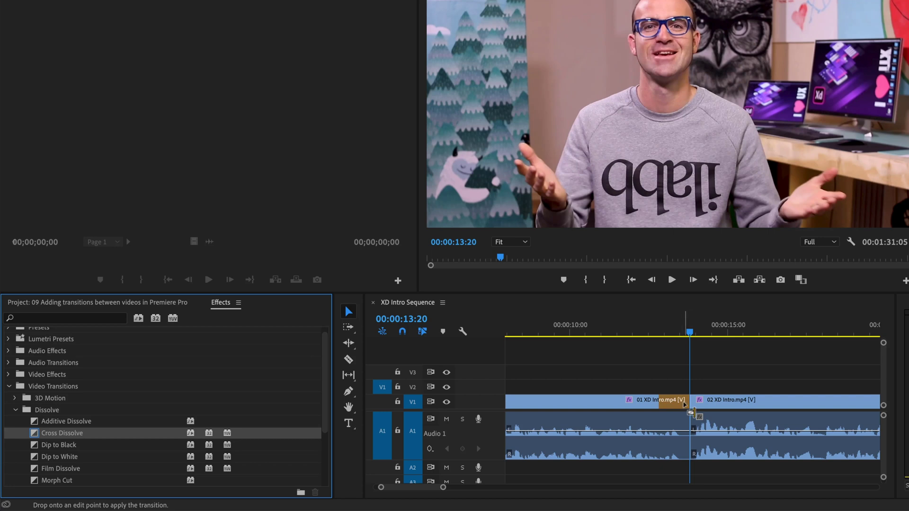
{"action": "mouse_move", "coordinate": [684, 404]}
{"action": "left_mouse_down"}
{"action": "mouse_move", "coordinate": [724, 407]}
{"action": "mouse_move", "coordinate": [683, 404]}
{"action": "mouse_move", "coordinate": [694, 403]}
{"action": "left_mouse_up"}
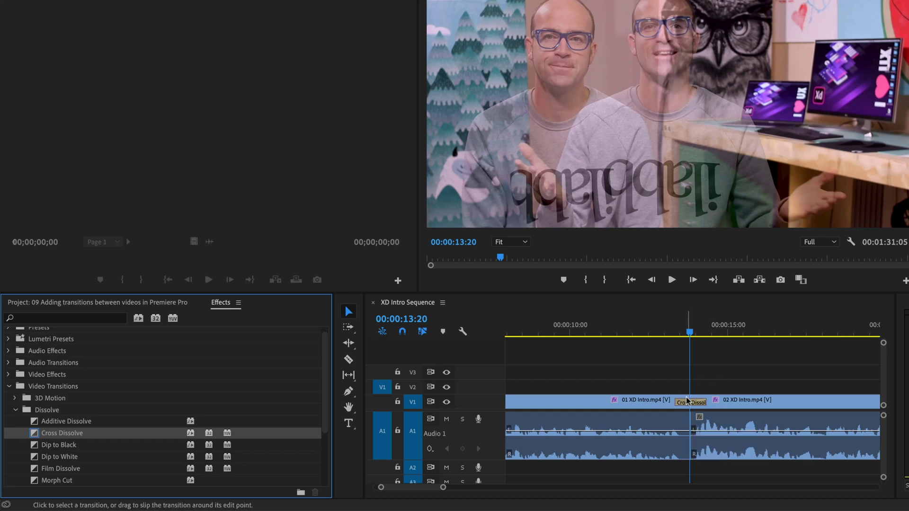
{"action": "left_click_drag", "start_coordinate": [696, 407], "coordinate": [681, 409]}
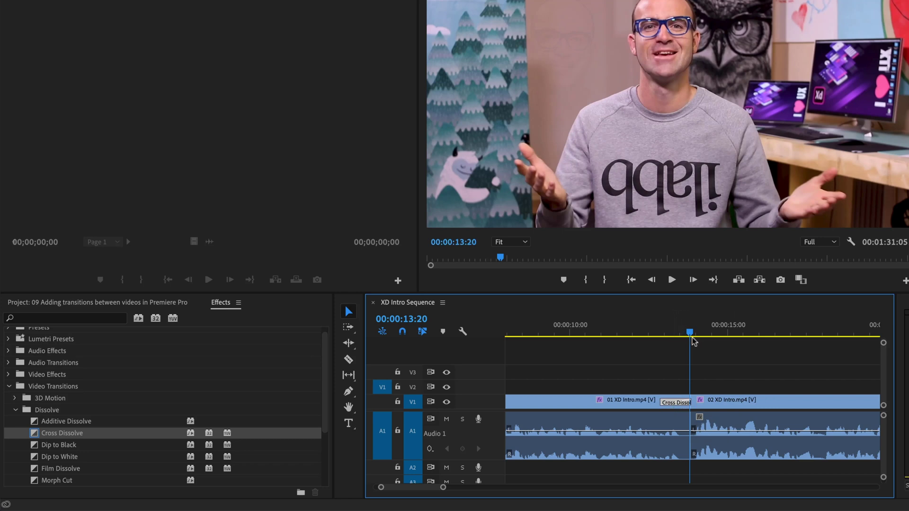
{"action": "mouse_move", "coordinate": [691, 333]}
{"action": "left_mouse_down"}
{"action": "mouse_move", "coordinate": [677, 336]}
{"action": "mouse_move", "coordinate": [703, 337]}
{"action": "left_mouse_up"}
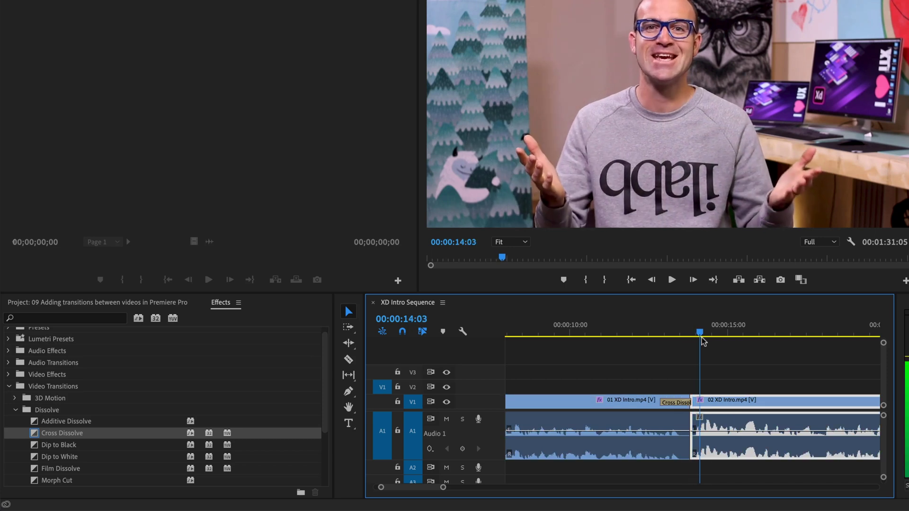
{"action": "left_click_drag", "start_coordinate": [680, 403], "coordinate": [692, 403]}
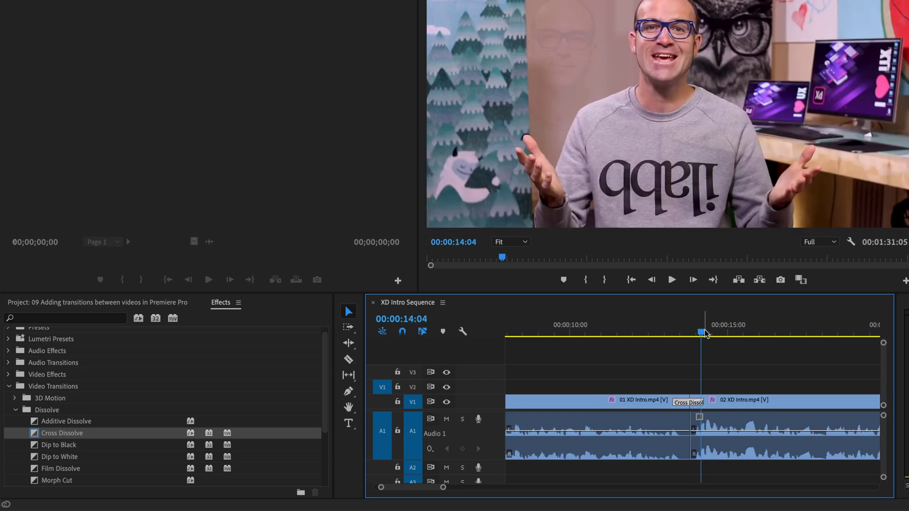
{"action": "left_click_drag", "start_coordinate": [700, 333], "coordinate": [651, 339]}
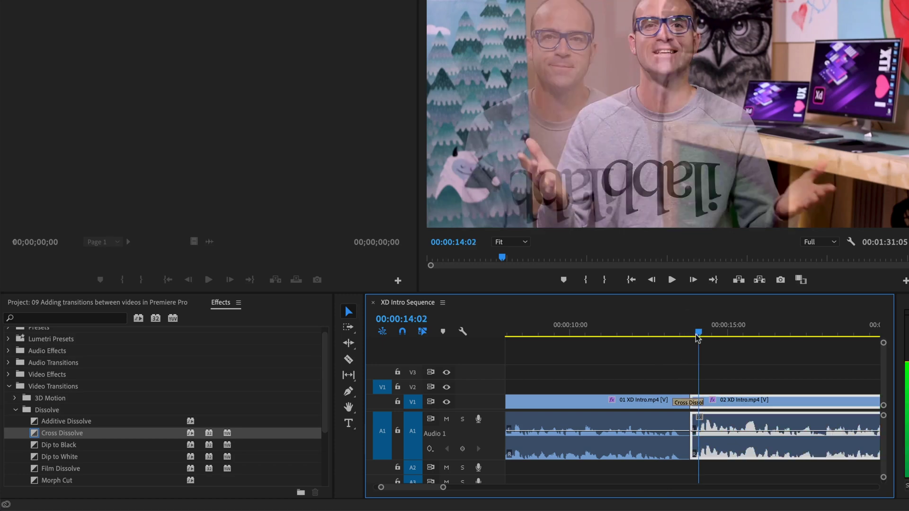
Play the dissolve from 00:00:13:00 and save the project
{"action": "key", "text": "space"}
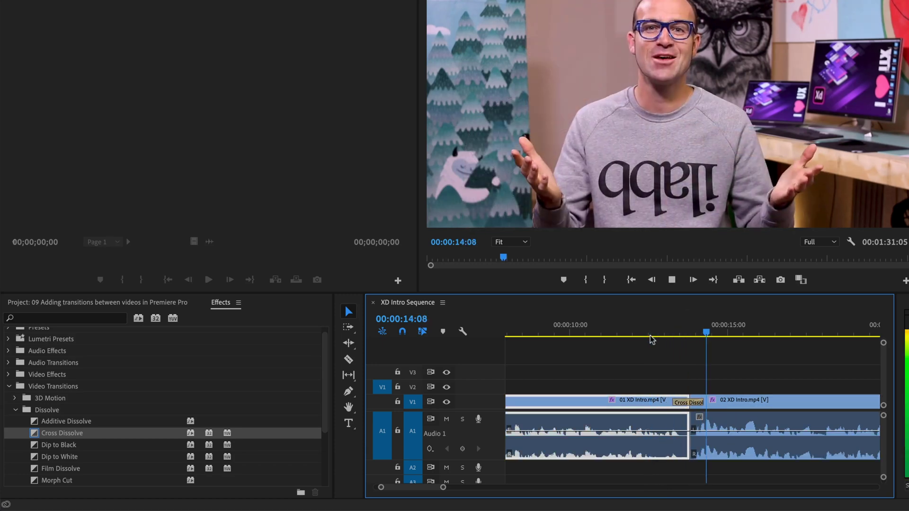
{"action": "key", "text": "space"}
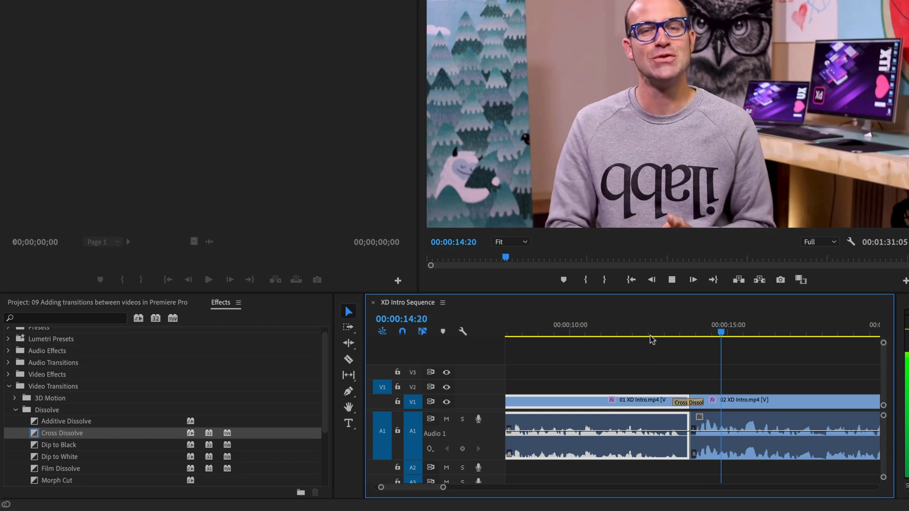
{"action": "left_click", "coordinate": [663, 336]}
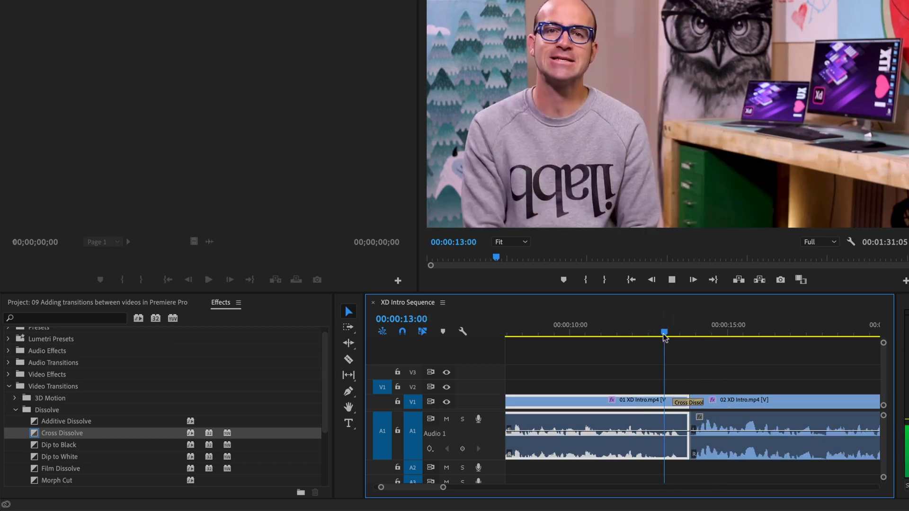
{"action": "key", "text": "space"}
{"action": "key", "text": "space"}
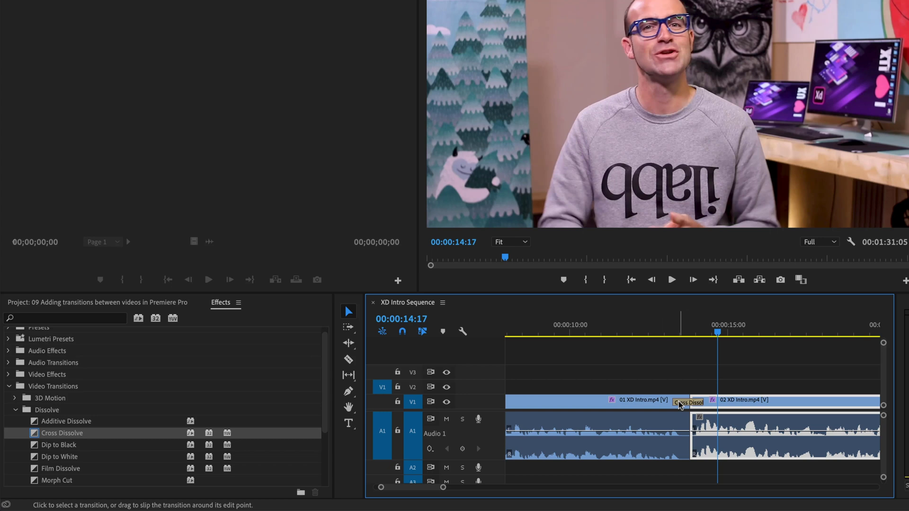
{"action": "key", "text": "ctrl+s"}
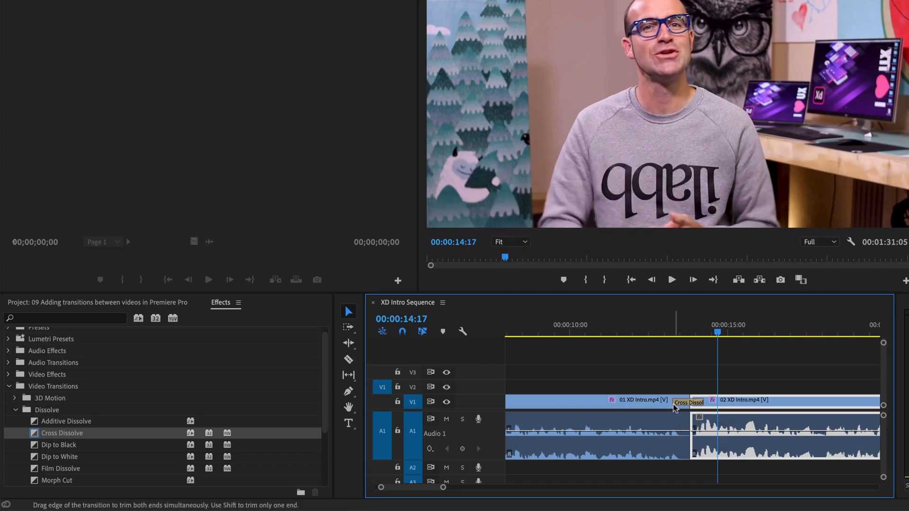
Lengthen the Cross Dissolve by extending its left end, then play it back
{"action": "mouse_move", "coordinate": [676, 405]}
{"action": "left_mouse_down"}
{"action": "mouse_move", "coordinate": [701, 402]}
{"action": "mouse_move", "coordinate": [675, 405]}
{"action": "left_mouse_up"}
{"action": "left_click", "coordinate": [675, 403]}
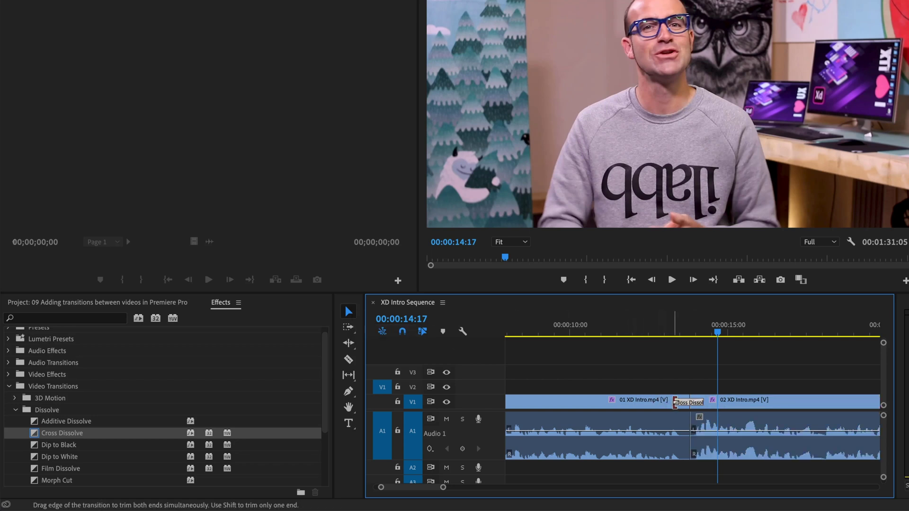
{"action": "left_click_drag", "start_coordinate": [675, 403], "coordinate": [632, 404]}
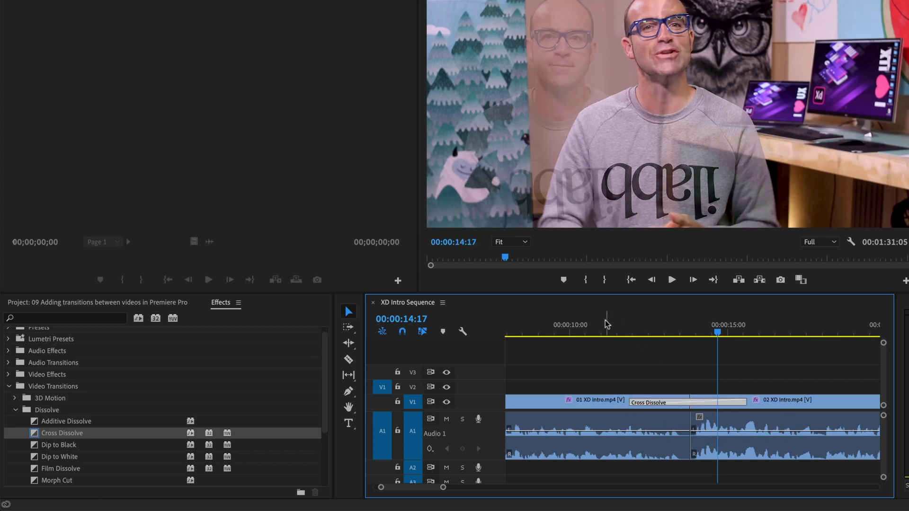
{"action": "left_click", "coordinate": [543, 333]}
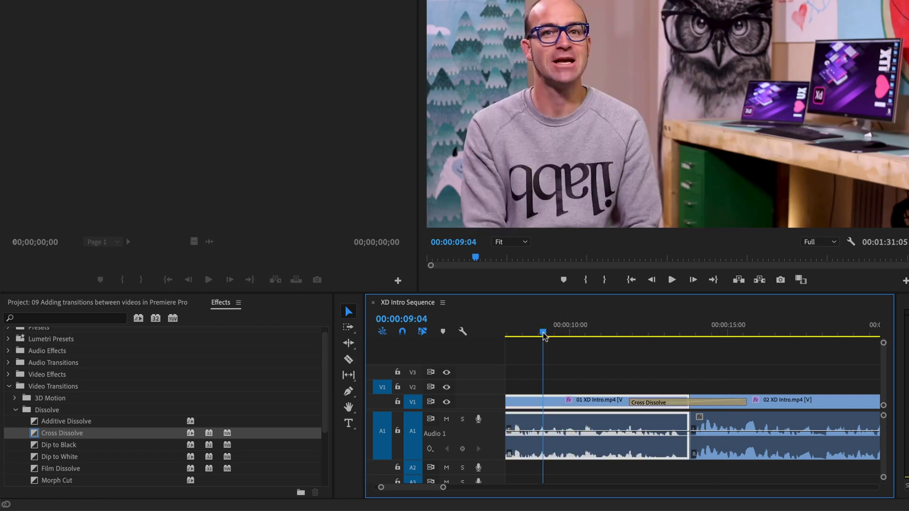
{"action": "key", "text": "space"}
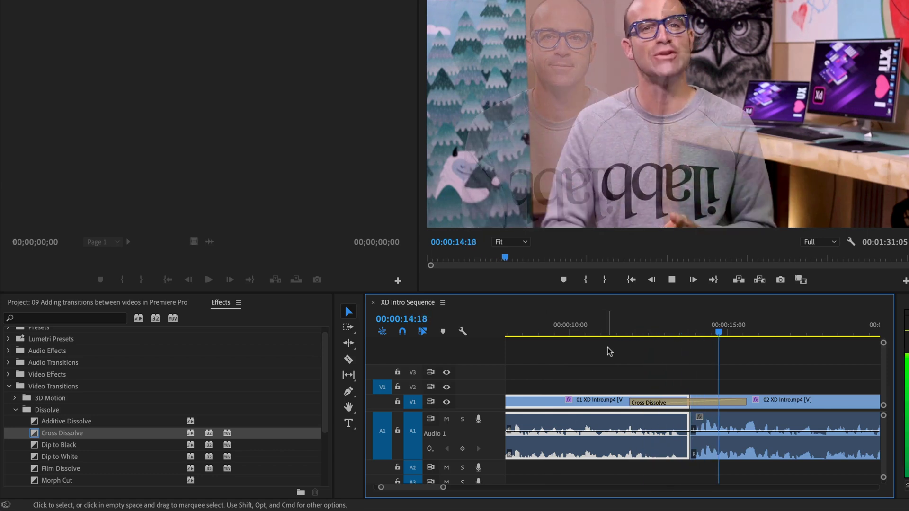
{"action": "key", "text": "space"}
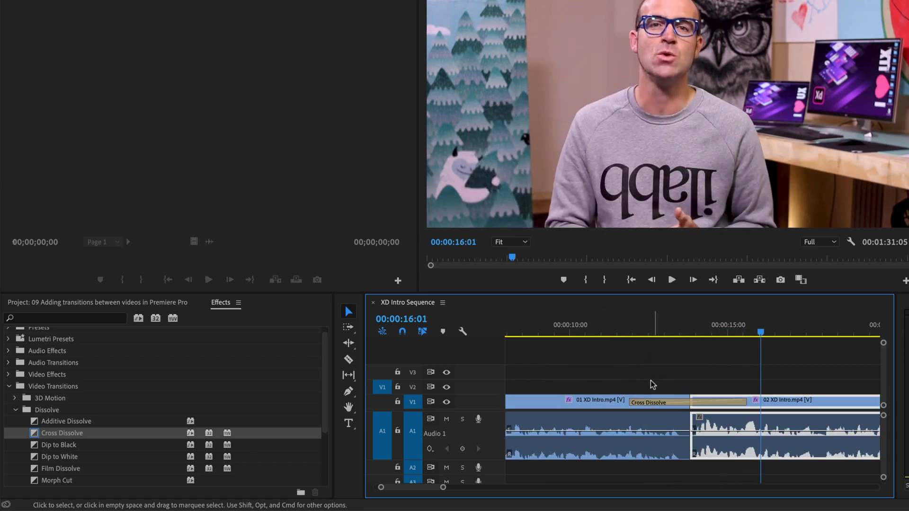
Shorten the dissolve, then stretch it back to about four seconds (00:00:11–00:00:15)
{"action": "left_click", "coordinate": [641, 403]}
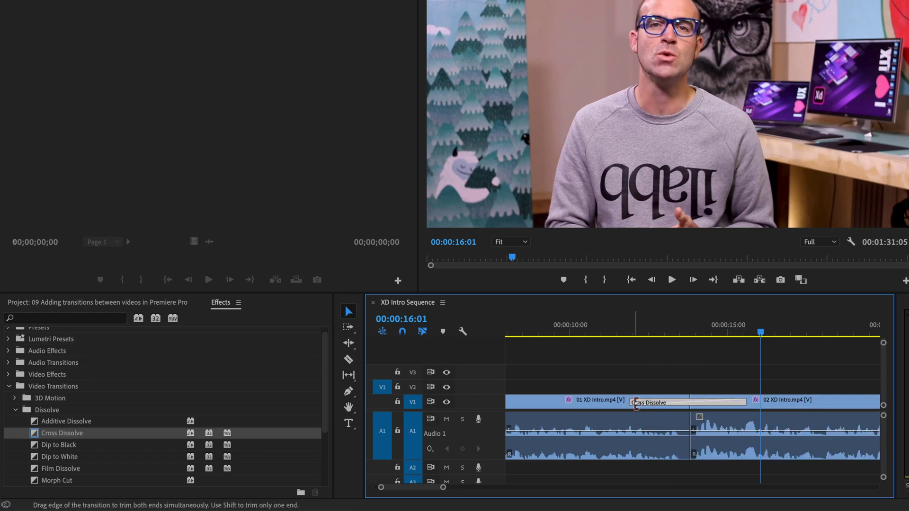
{"action": "left_click_drag", "start_coordinate": [636, 403], "coordinate": [672, 404]}
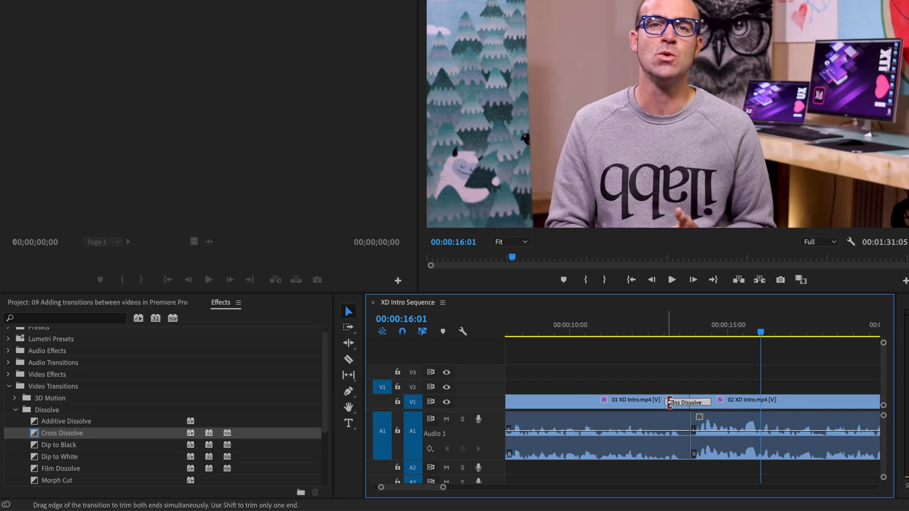
{"action": "left_click_drag", "start_coordinate": [669, 403], "coordinate": [623, 403]}
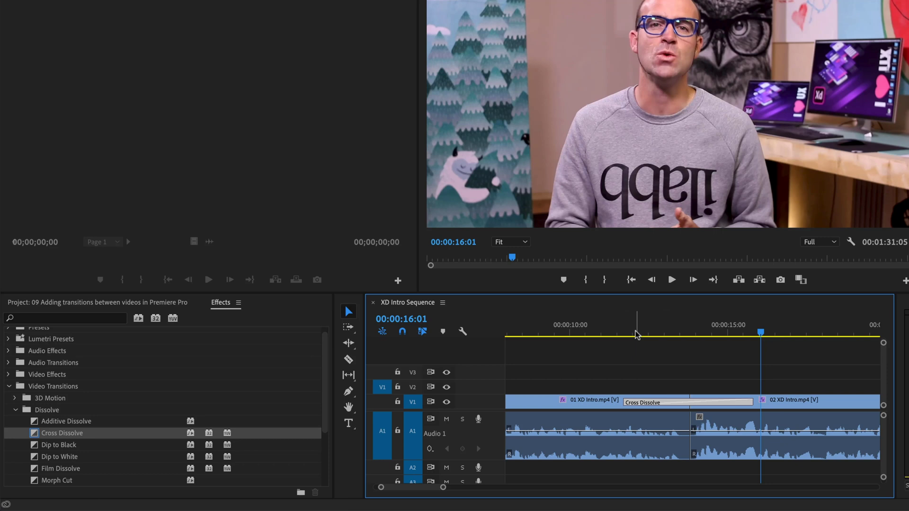
Preview the long dissolve, then shorten it around the cut and replay
{"action": "left_click_drag", "start_coordinate": [635, 335], "coordinate": [596, 338]}
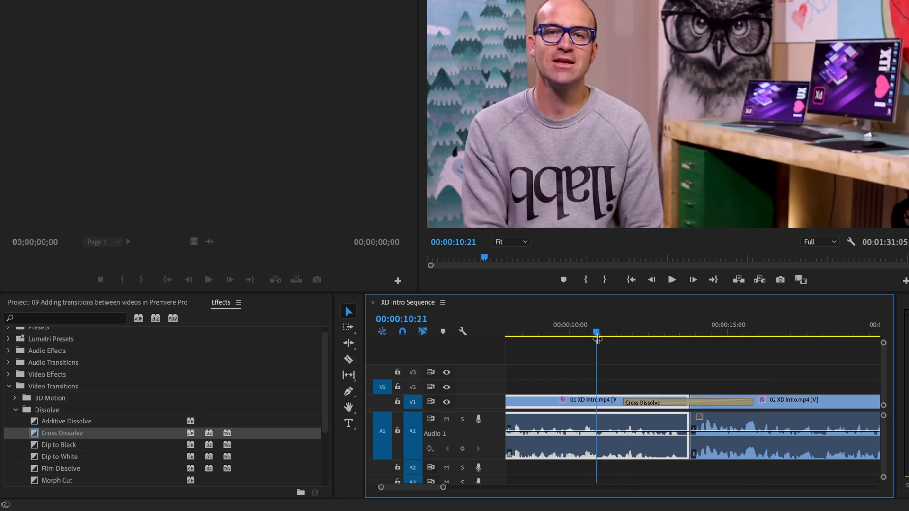
{"action": "key", "text": "space"}
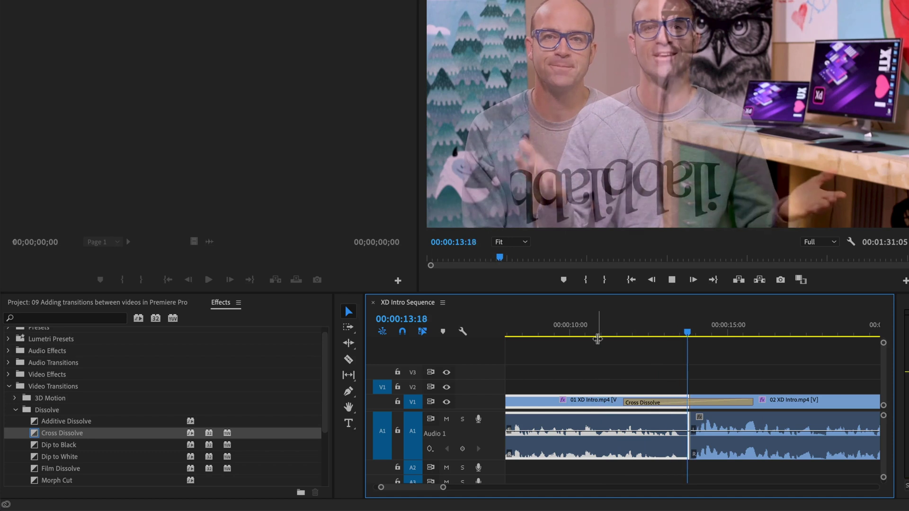
{"action": "key", "text": "space"}
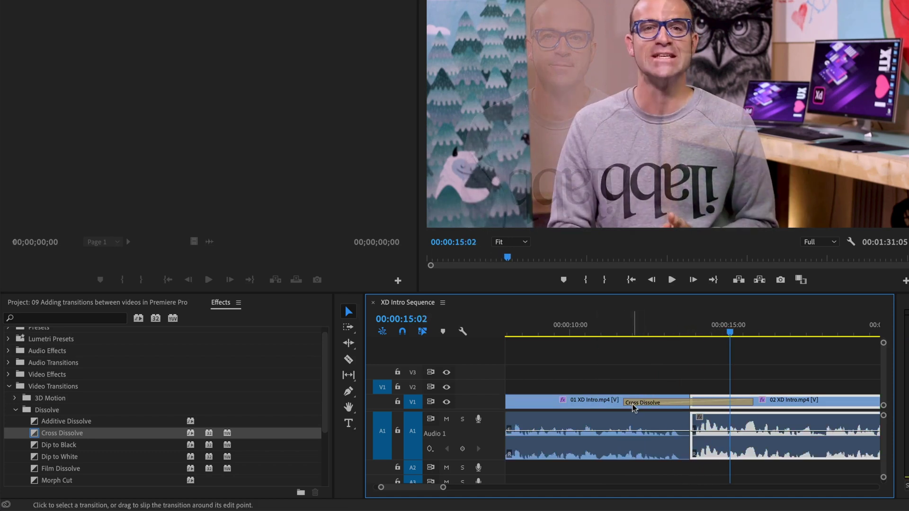
{"action": "left_click_drag", "start_coordinate": [629, 402], "coordinate": [660, 403]}
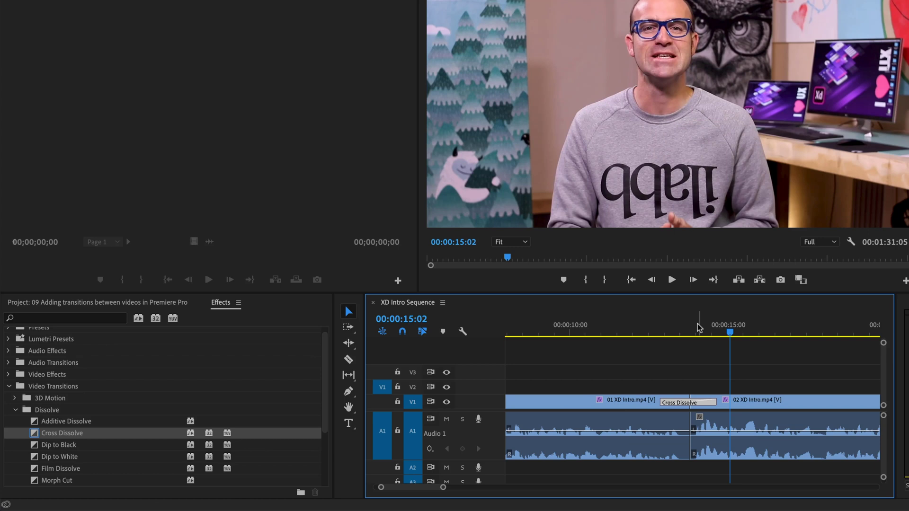
{"action": "left_click", "coordinate": [653, 331]}
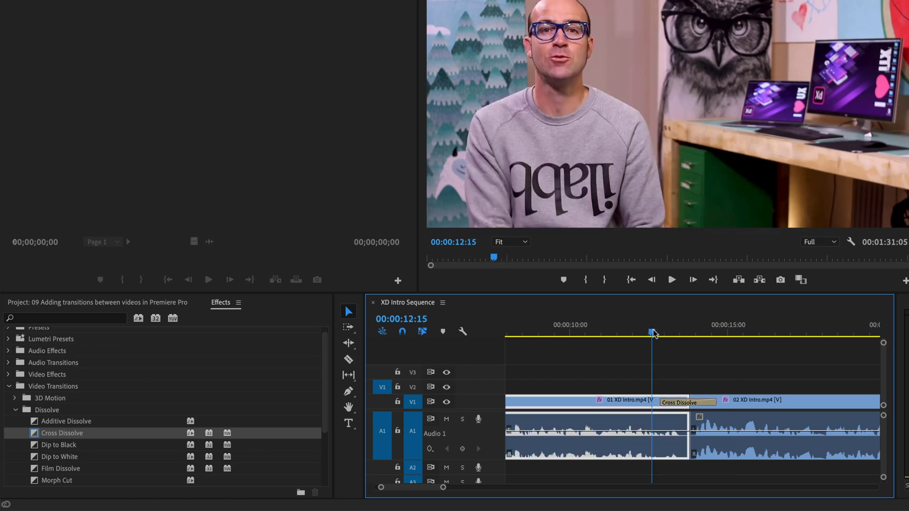
{"action": "key", "text": "space"}
Trim the Cross Dissolve a few frames more, to about one second, and replay it
{"action": "left_click_drag", "start_coordinate": [661, 402], "coordinate": [673, 402]}
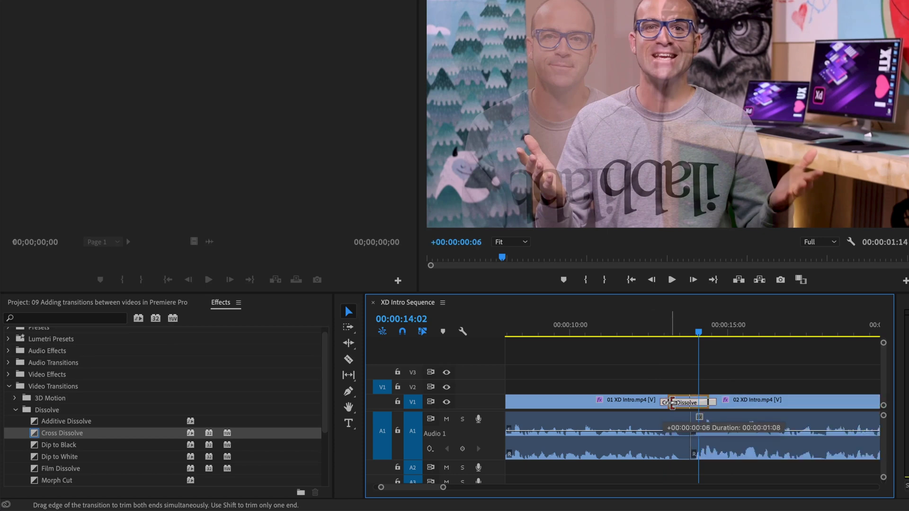
{"action": "left_click", "coordinate": [669, 332]}
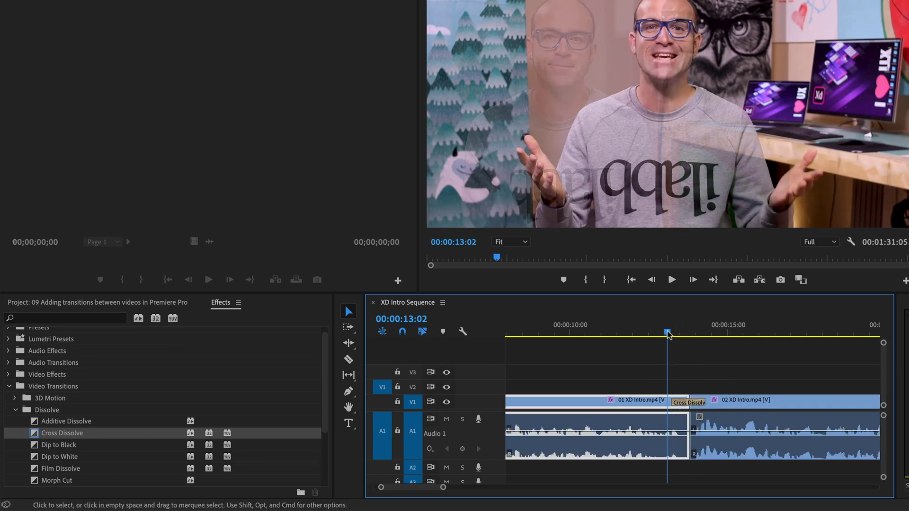
{"action": "key", "text": "space"}
{"action": "key", "text": "space"}
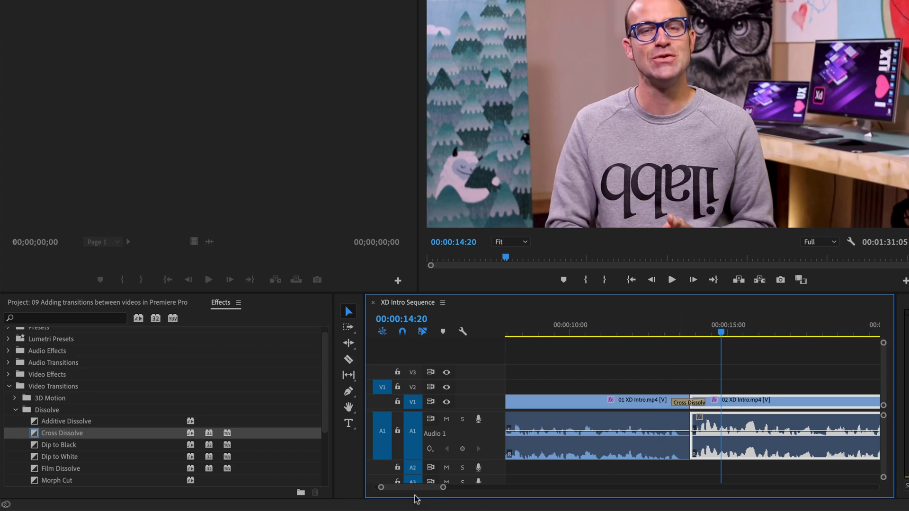
Drop Dip to Black on the clip 02/03 cut and play through the fade
{"action": "left_click_drag", "start_coordinate": [415, 492], "coordinate": [418, 488]}
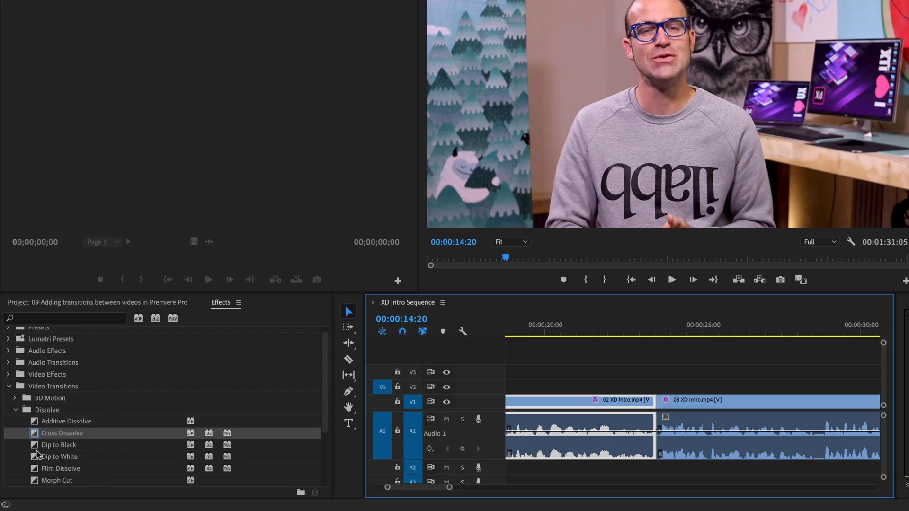
{"action": "left_click_drag", "start_coordinate": [36, 450], "coordinate": [660, 403]}
{"action": "left_click", "coordinate": [626, 326]}
{"action": "key", "text": "space"}
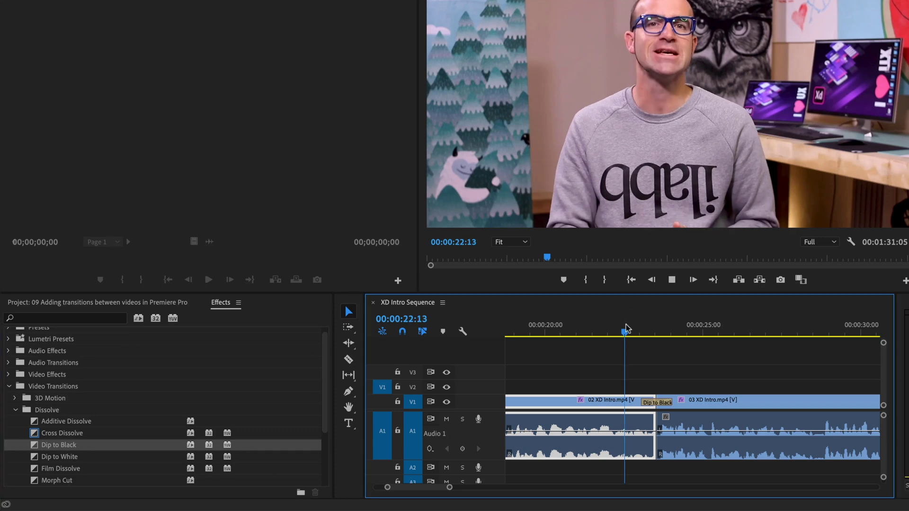
{"action": "key", "text": "space"}
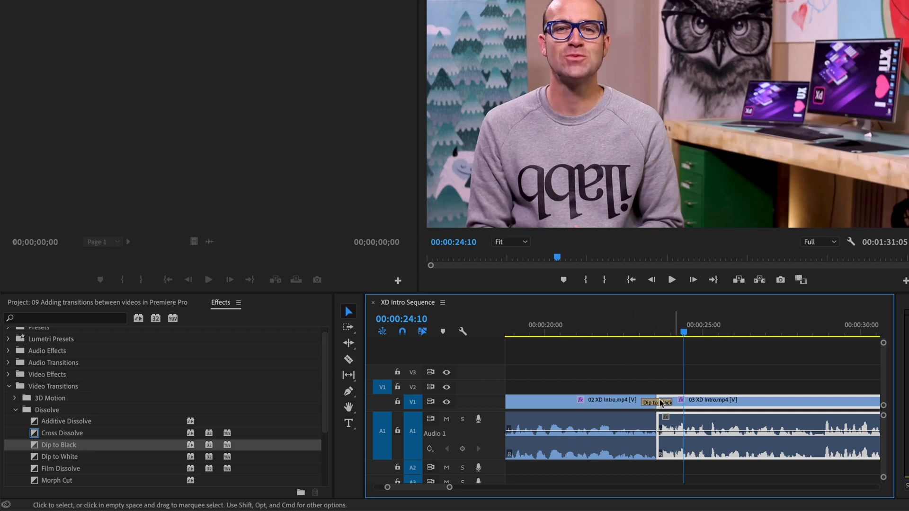
{"action": "left_click_drag", "start_coordinate": [438, 487], "coordinate": [443, 490]}
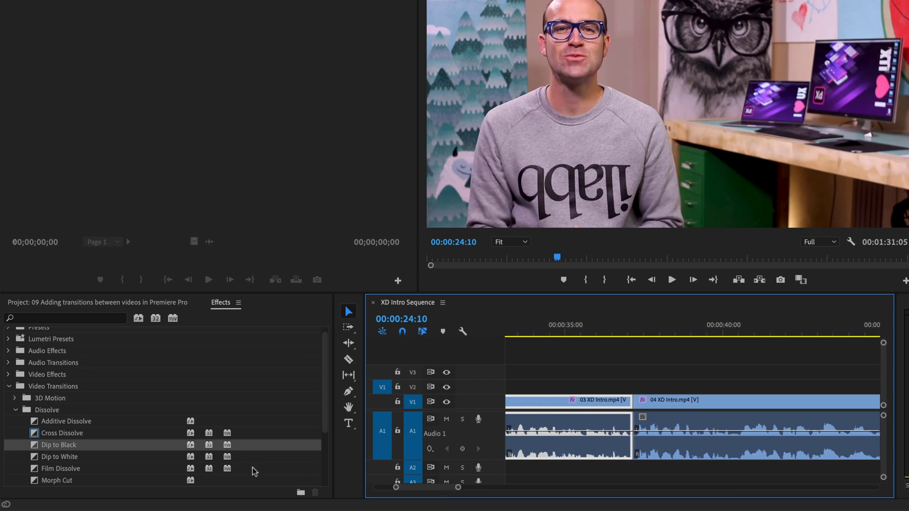
Place Dip to White on the 03/04 cut and play it from just before the transition
{"action": "left_click_drag", "start_coordinate": [34, 459], "coordinate": [637, 407]}
{"action": "left_click", "coordinate": [599, 325]}
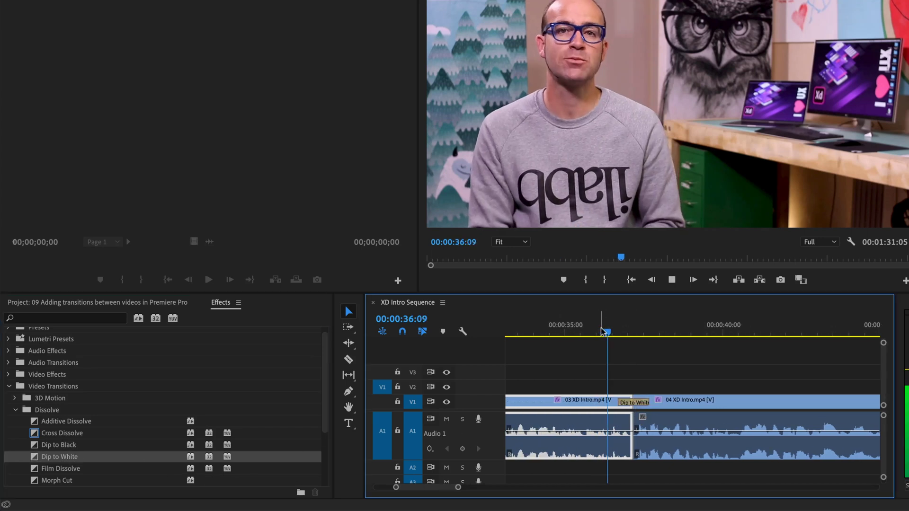
{"action": "key", "text": "space"}
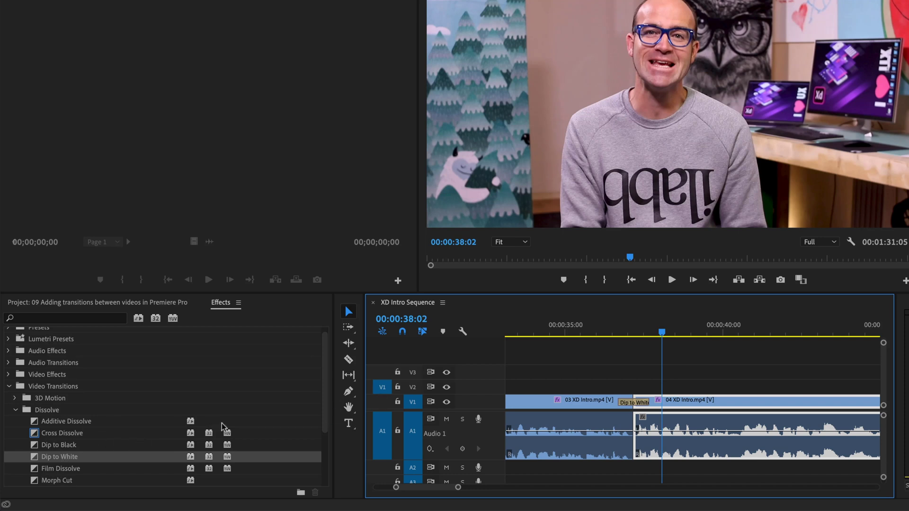
{"action": "left_click_drag", "start_coordinate": [325, 417], "coordinate": [329, 451]}
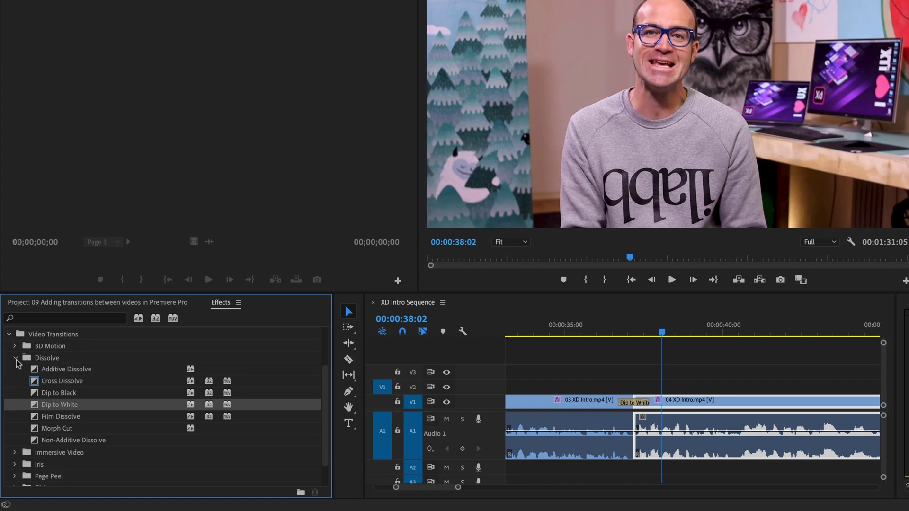
Collapse Dissolve and expand Page Peel, Slide and Wipe, picking out Barn Doors and Page Peel
{"action": "left_click", "coordinate": [16, 358]}
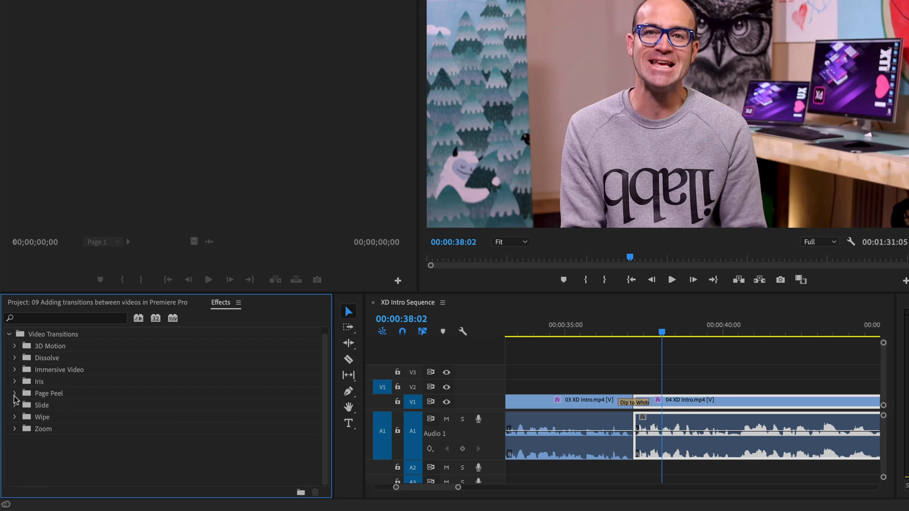
{"action": "left_click", "coordinate": [15, 394]}
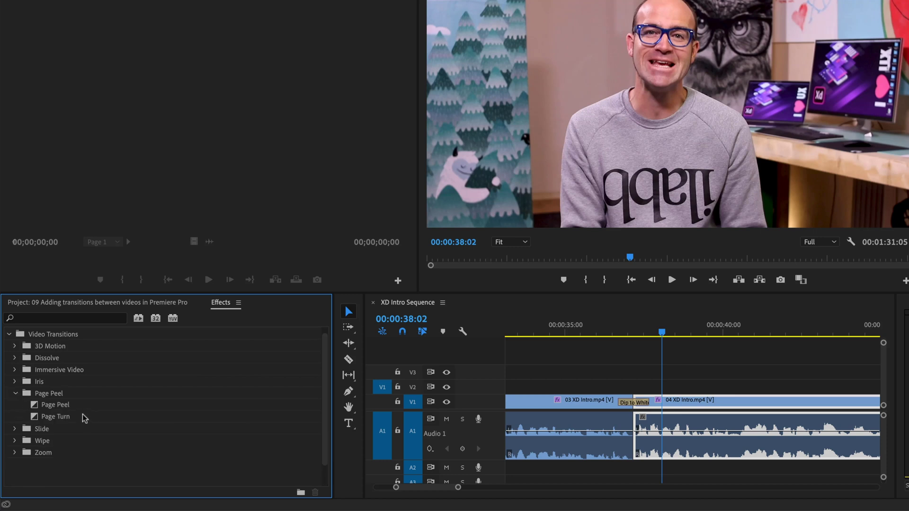
{"action": "left_click", "coordinate": [15, 429]}
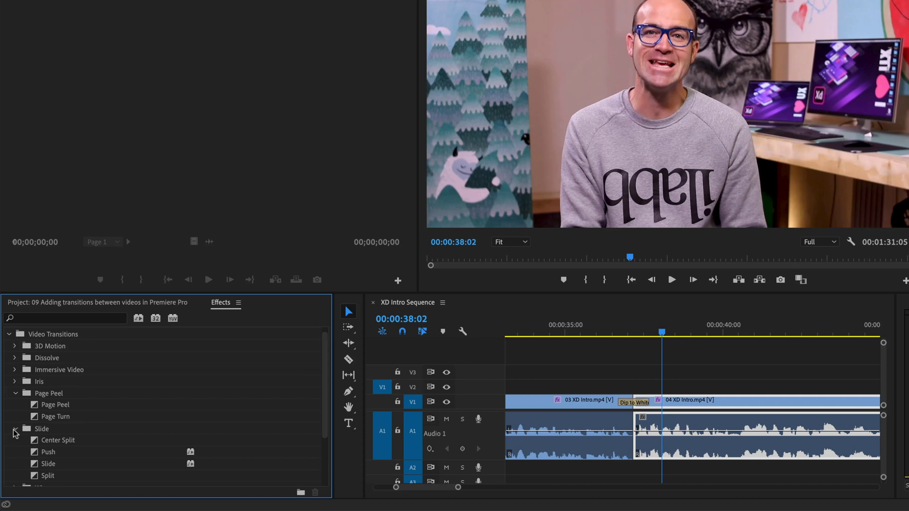
{"action": "scroll", "coordinate": [108, 468], "scroll_direction": "up", "scroll_amount": 1}
{"action": "scroll", "coordinate": [108, 468], "scroll_direction": "down", "scroll_amount": 2}
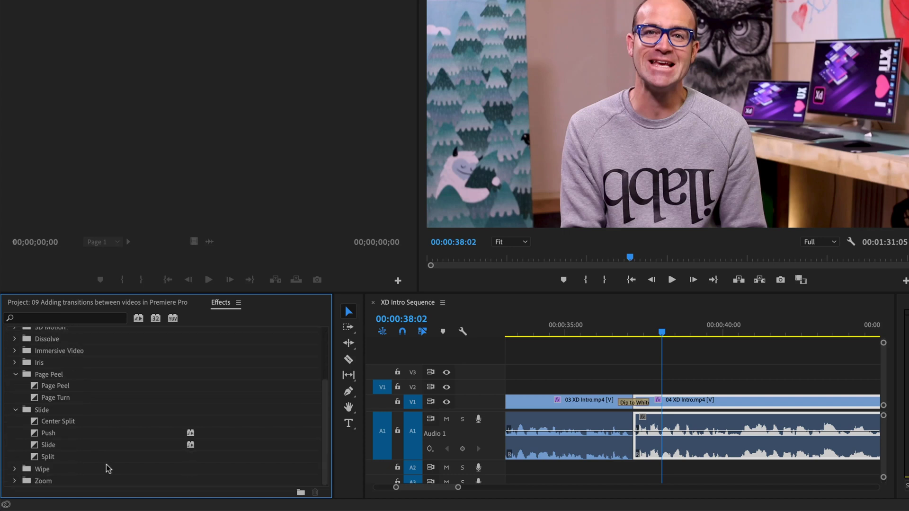
{"action": "left_click", "coordinate": [17, 470]}
{"action": "scroll", "coordinate": [89, 460], "scroll_direction": "down", "scroll_amount": 2}
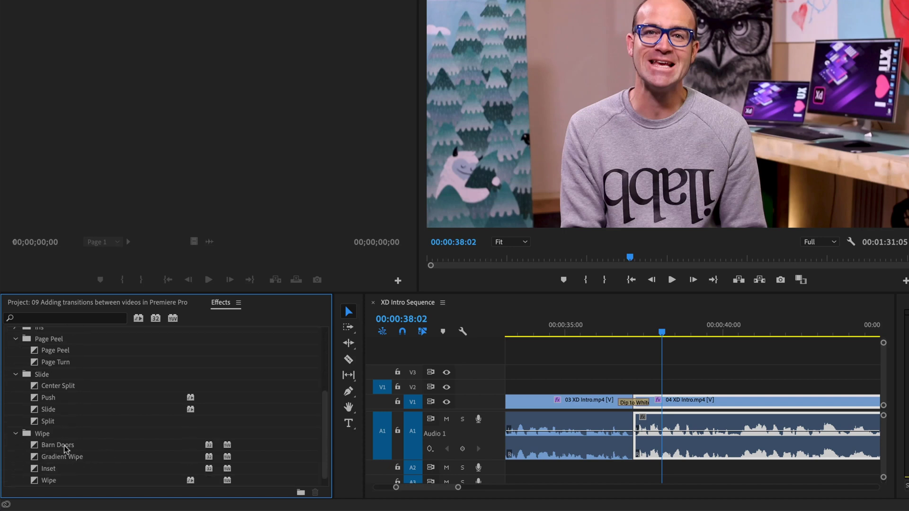
{"action": "left_click", "coordinate": [63, 446]}
{"action": "scroll", "coordinate": [77, 430], "scroll_direction": "up", "scroll_amount": 3}
{"action": "left_click", "coordinate": [57, 388]}
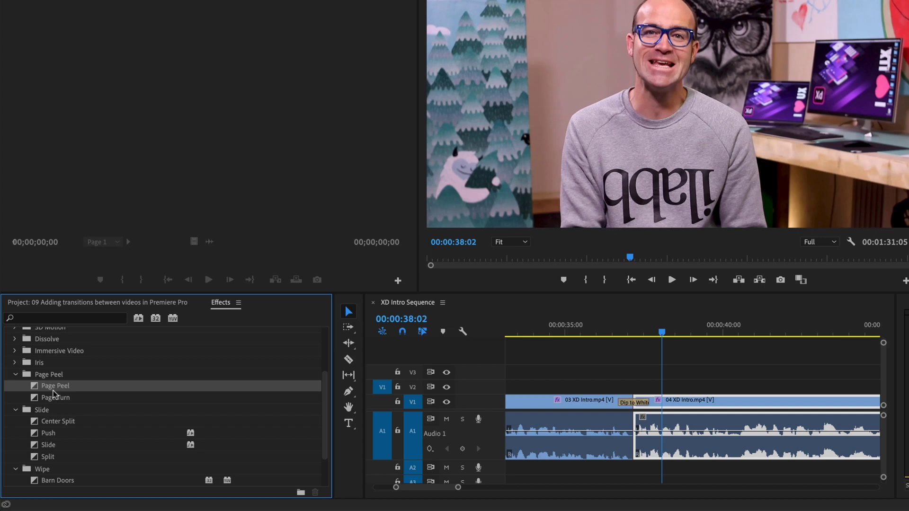
Collapse the Page Peel, Slide and Wipe transition categories
{"action": "left_click", "coordinate": [16, 375]}
{"action": "left_click", "coordinate": [15, 387]}
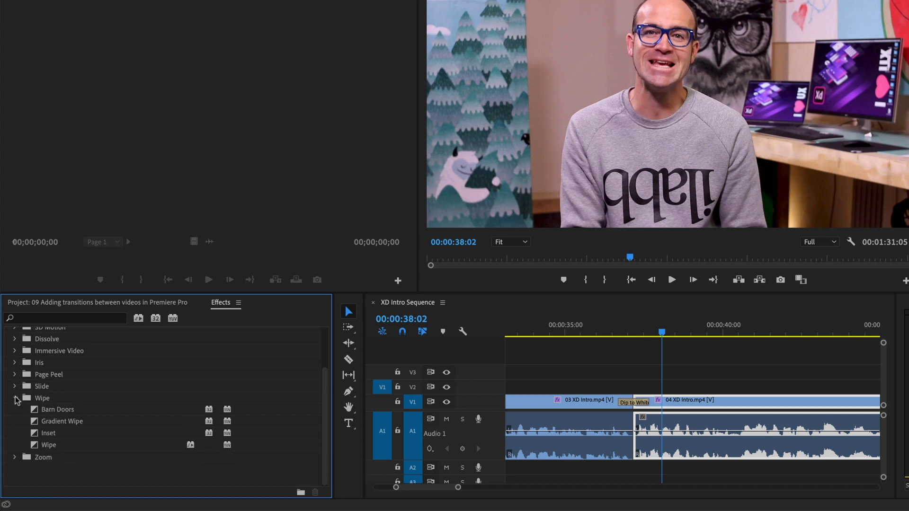
{"action": "left_click", "coordinate": [15, 398]}
{"action": "scroll", "coordinate": [53, 397], "scroll_direction": "up", "scroll_amount": 3}
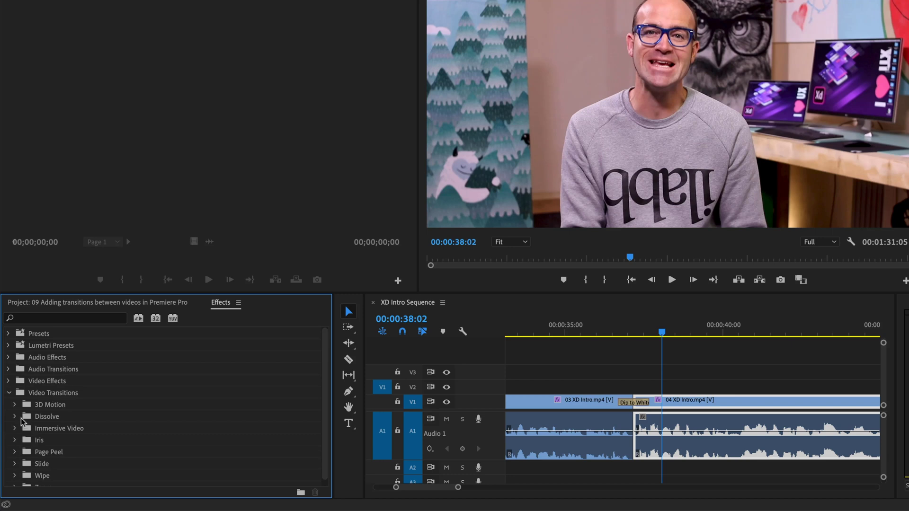
Add Dip to Black to the end of 06 XD Intro and preview the fade-out
{"action": "left_click", "coordinate": [14, 420]}
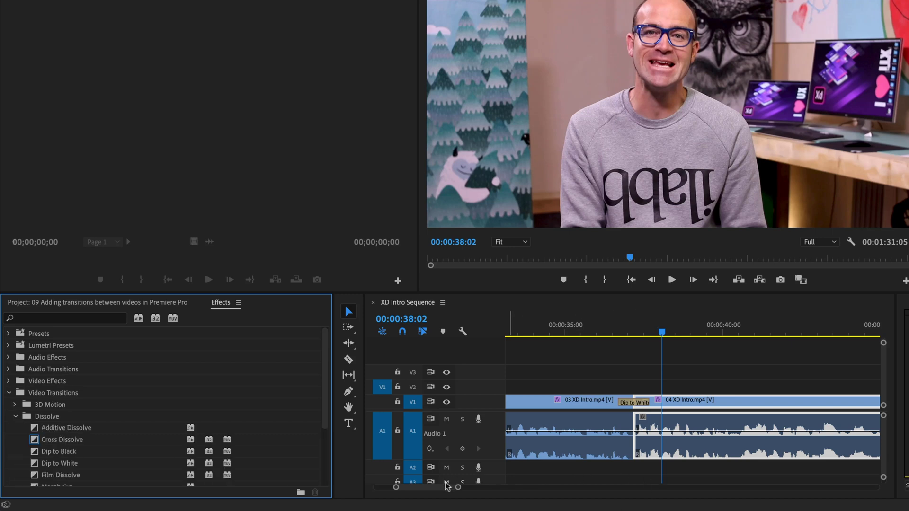
{"action": "left_click", "coordinate": [444, 487]}
{"action": "left_click_drag", "start_coordinate": [444, 487], "coordinate": [477, 495]}
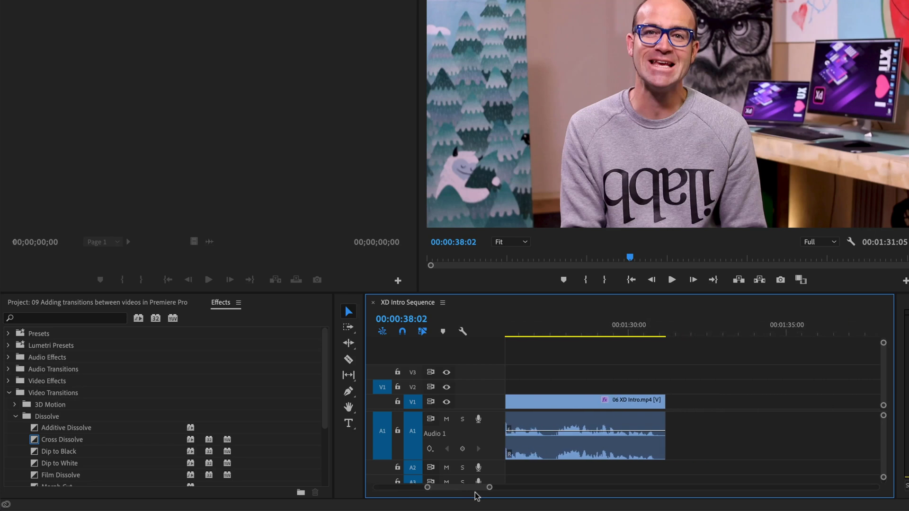
{"action": "left_click", "coordinate": [38, 454]}
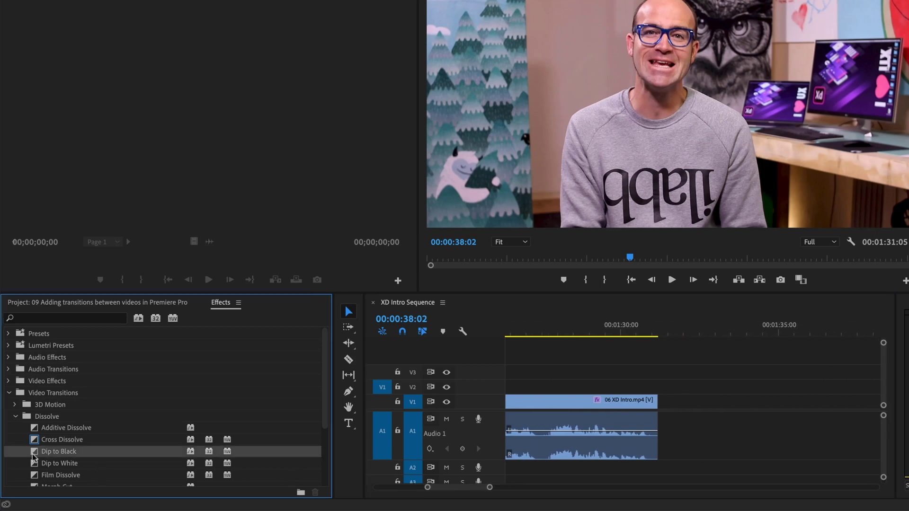
{"action": "left_click_drag", "start_coordinate": [37, 455], "coordinate": [654, 403]}
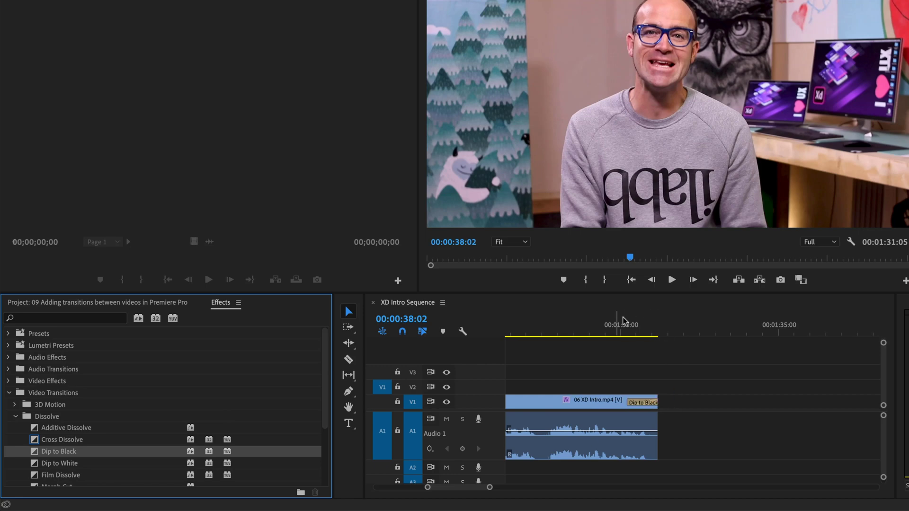
{"action": "left_click", "coordinate": [568, 337]}
{"action": "key", "text": "space"}
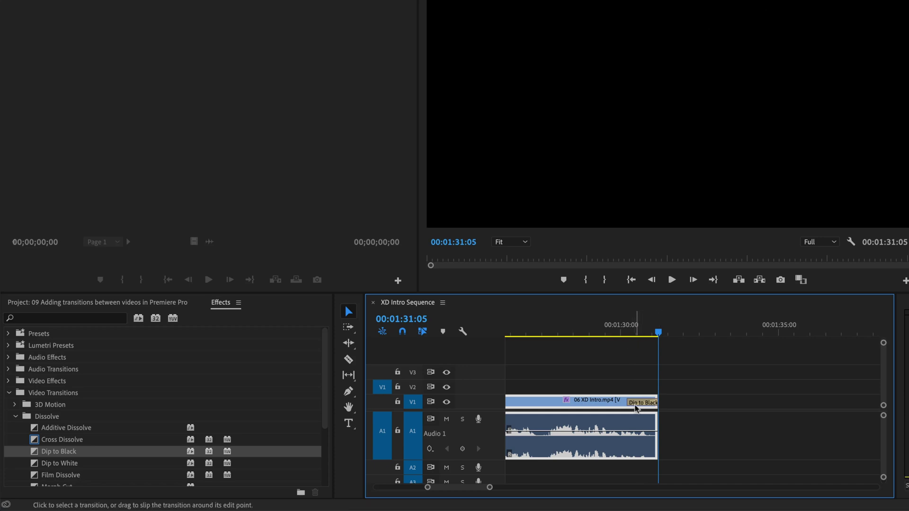
Lengthen the closing Dip to Black to about four seconds and replay it
{"action": "left_click_drag", "start_coordinate": [630, 403], "coordinate": [526, 404]}
{"action": "left_click", "coordinate": [520, 336]}
{"action": "key", "text": "space"}
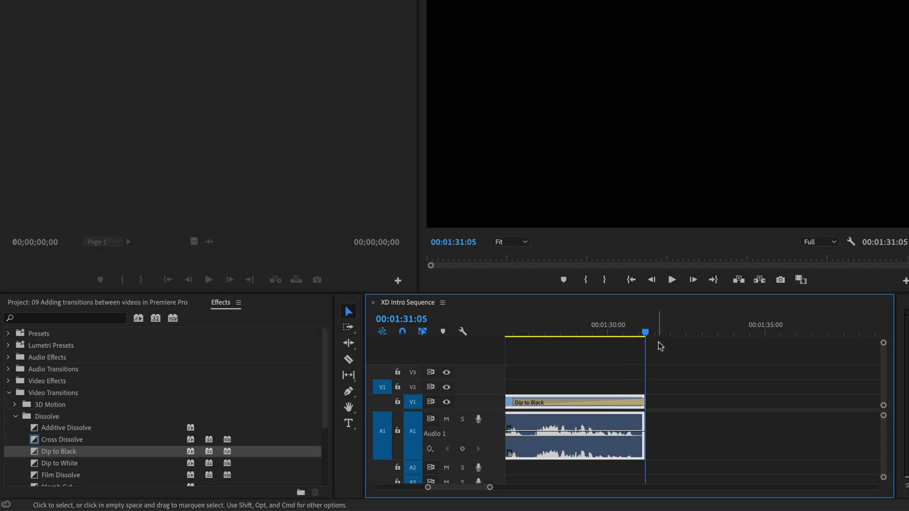
Delete the closing Dip to Black and extend 06 XD Intro to end at 00:01:34:09, then play it
{"action": "left_click", "coordinate": [591, 407]}
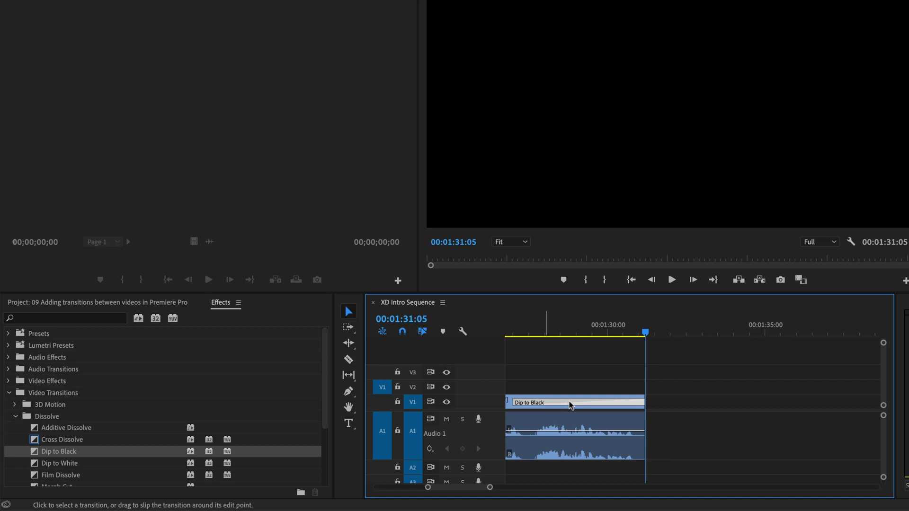
{"action": "key", "text": "Delete"}
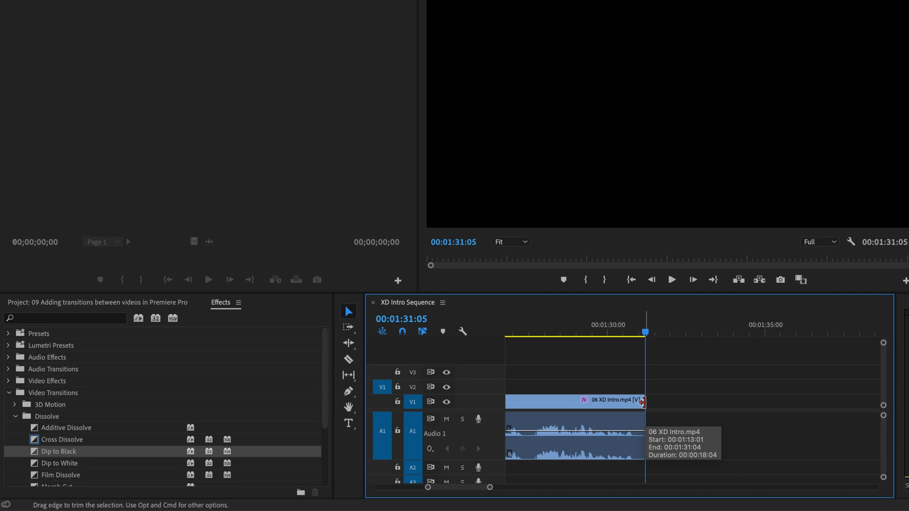
{"action": "left_click_drag", "start_coordinate": [643, 402], "coordinate": [744, 405]}
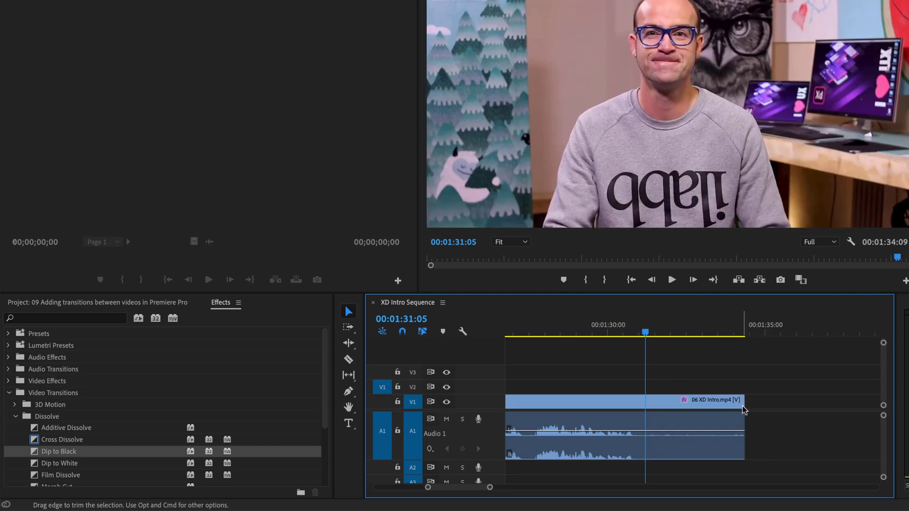
{"action": "left_click_drag", "start_coordinate": [659, 334], "coordinate": [561, 334]}
{"action": "key", "text": "space"}
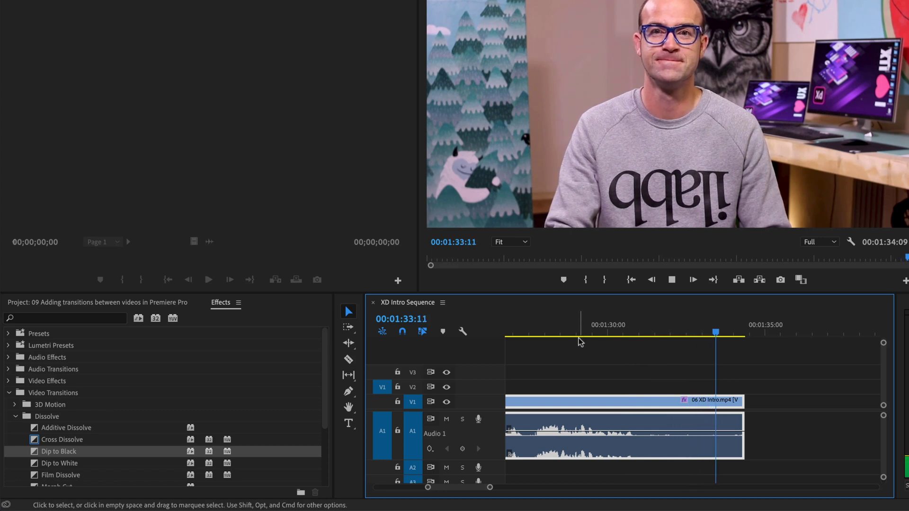
{"action": "key", "text": "space"}
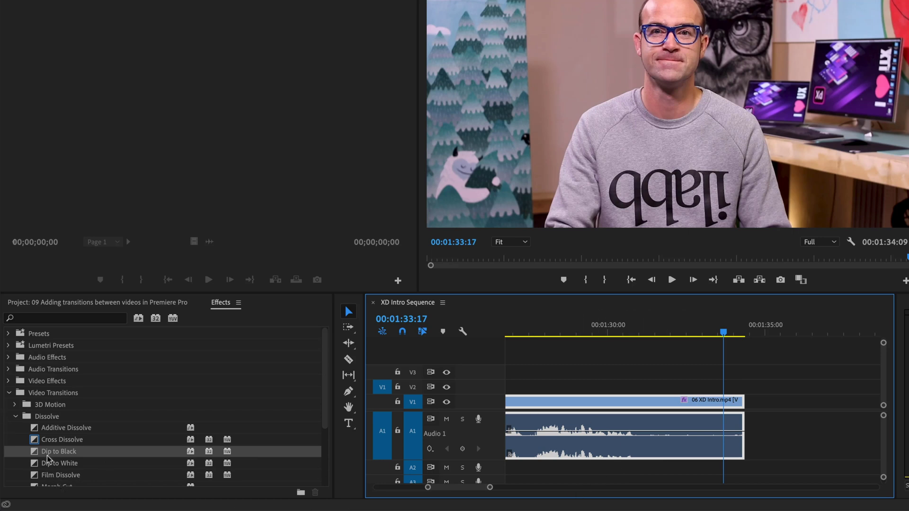
Apply a 00:00:04:14 Dip to Black to the extended clip's end and preview it
{"action": "left_click_drag", "start_coordinate": [36, 455], "coordinate": [601, 402]}
{"action": "left_click", "coordinate": [552, 332]}
{"action": "key", "text": "space"}
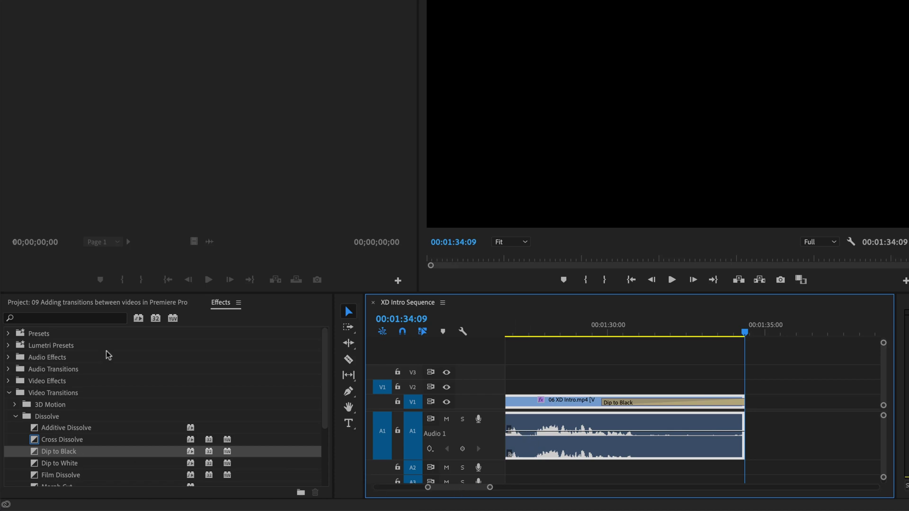
Append 01 XD Intro.mp4 after a gap, extending the sequence to 00:02:25:14, and preview around 2:00:00
{"action": "key", "text": "shift+1"}
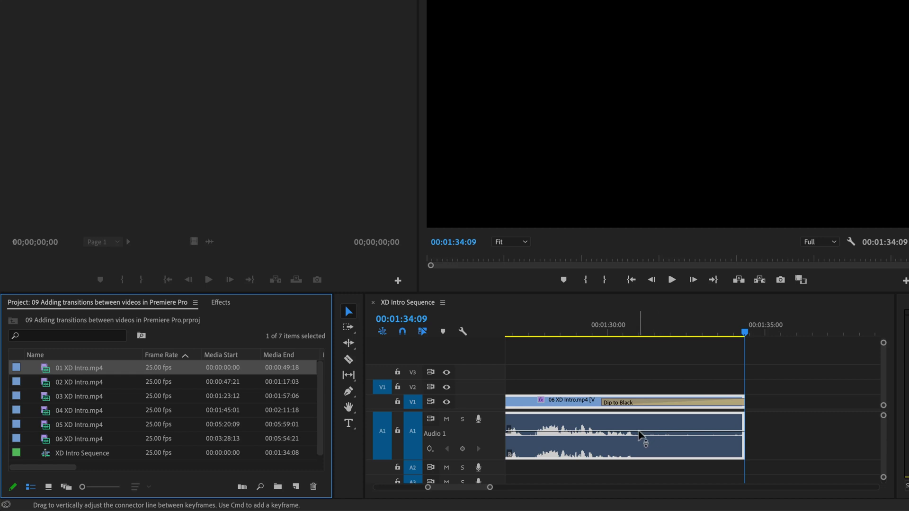
{"action": "mouse_move", "coordinate": [640, 436]}
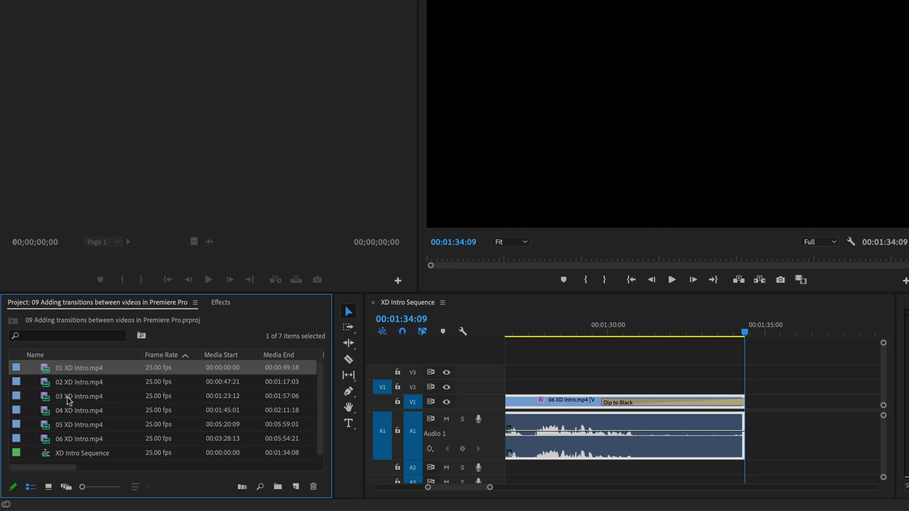
{"action": "left_click_drag", "start_coordinate": [50, 370], "coordinate": [793, 408]}
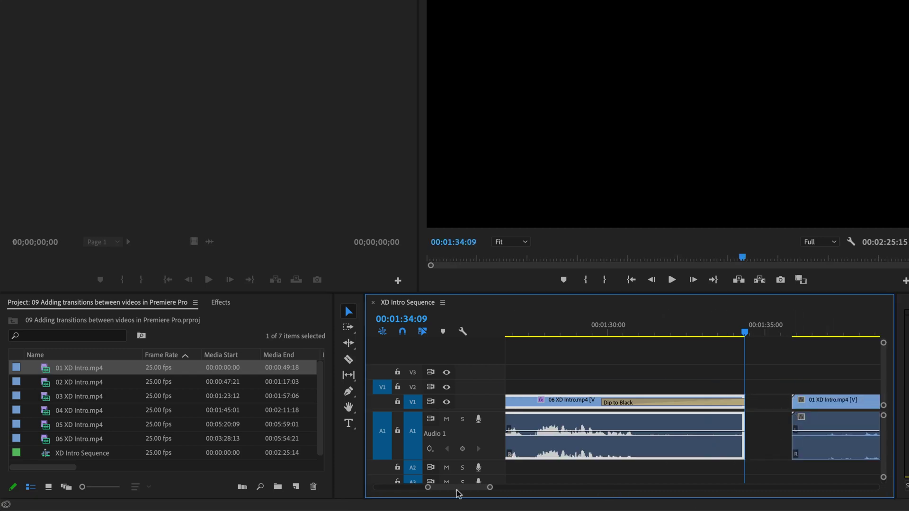
{"action": "left_click_drag", "start_coordinate": [476, 496], "coordinate": [494, 495]}
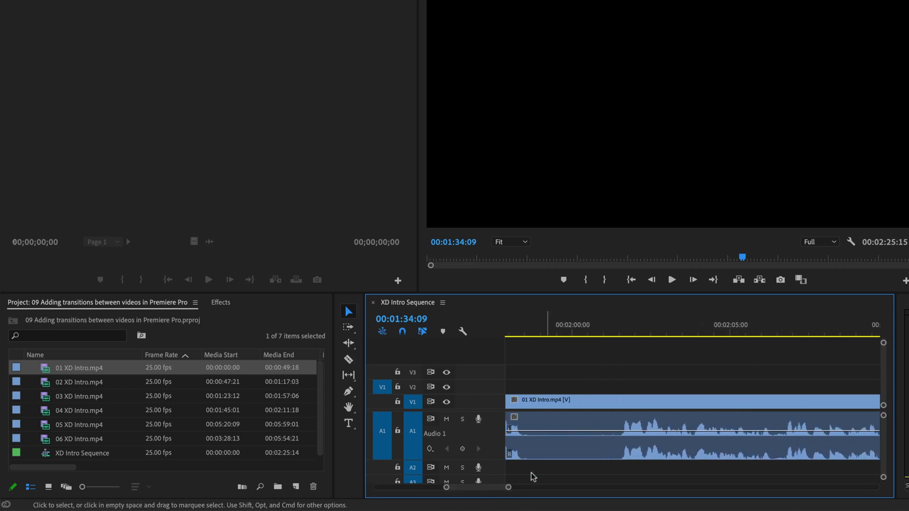
{"action": "left_click", "coordinate": [574, 334]}
{"action": "key", "text": "space"}
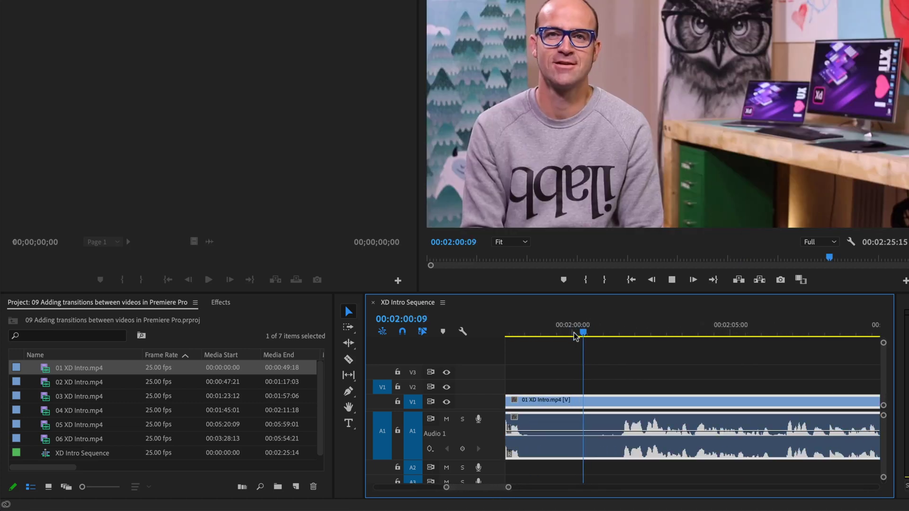
{"action": "left_click_drag", "start_coordinate": [574, 334], "coordinate": [533, 336]}
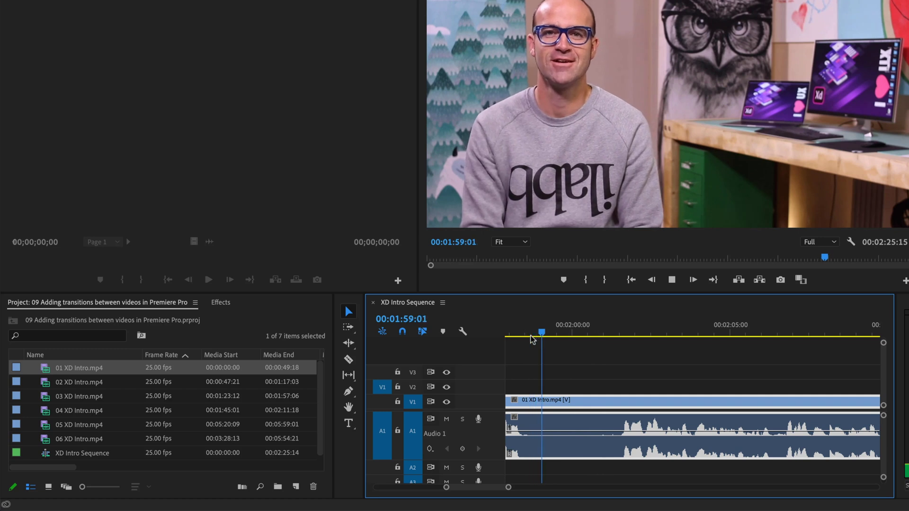
{"action": "key", "text": "space"}
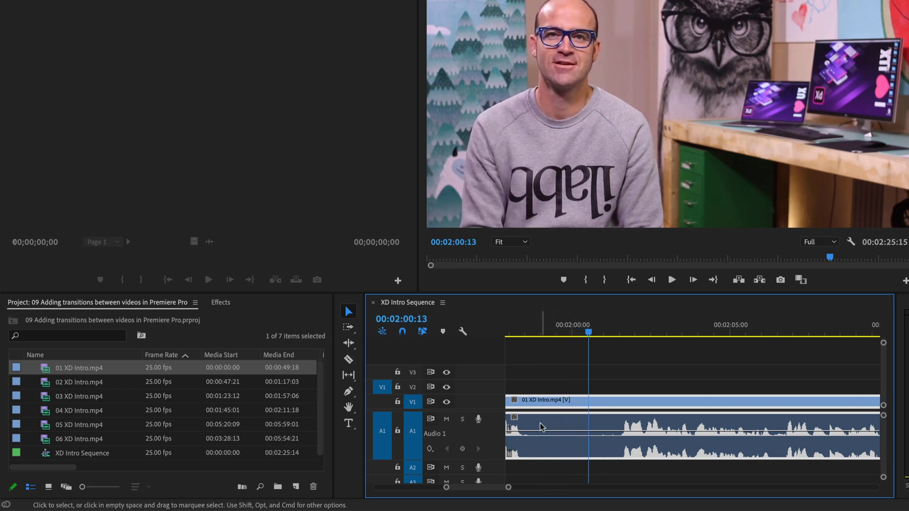
Razor-split 01 XD Intro near 2:00:00 and delete the first piece
{"action": "left_click", "coordinate": [348, 359]}
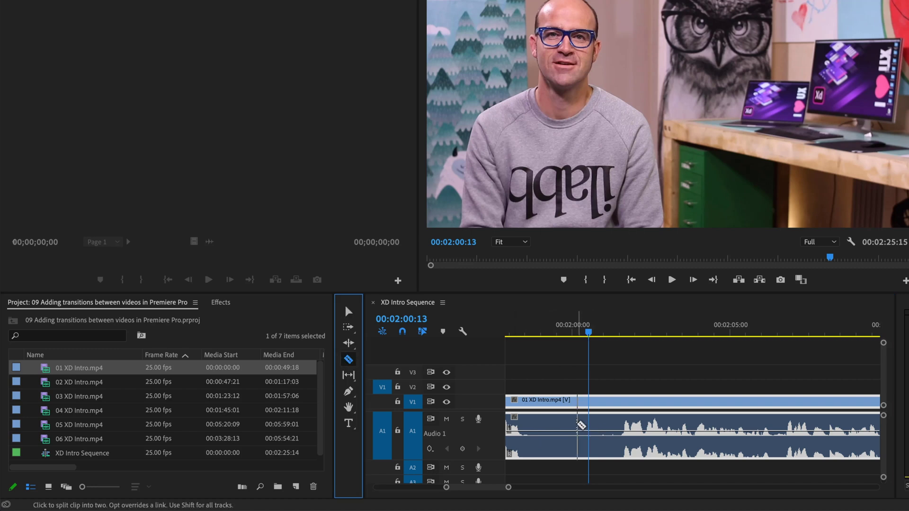
{"action": "left_click", "coordinate": [571, 433]}
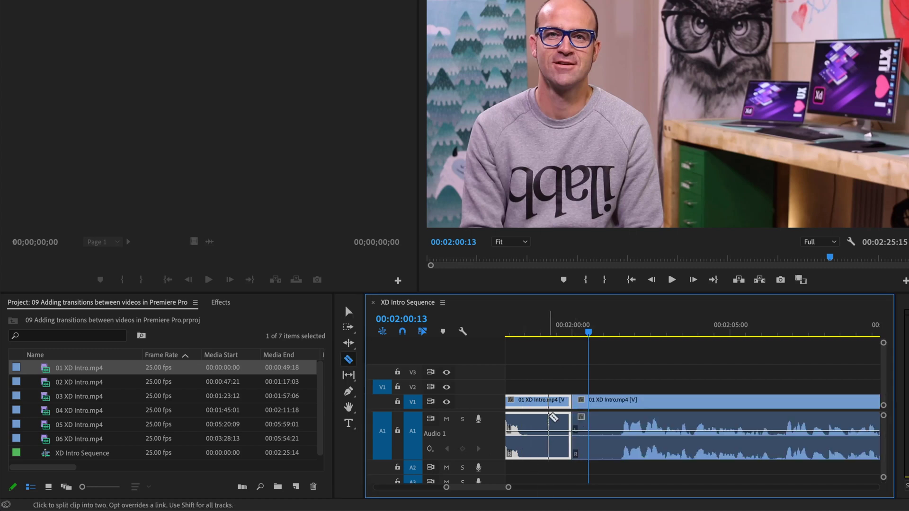
{"action": "key", "text": "Delete"}
Add a Dip to Black fade-in at the clip's new start, lengthened to about 00:00:01:15
{"action": "left_click", "coordinate": [221, 303]}
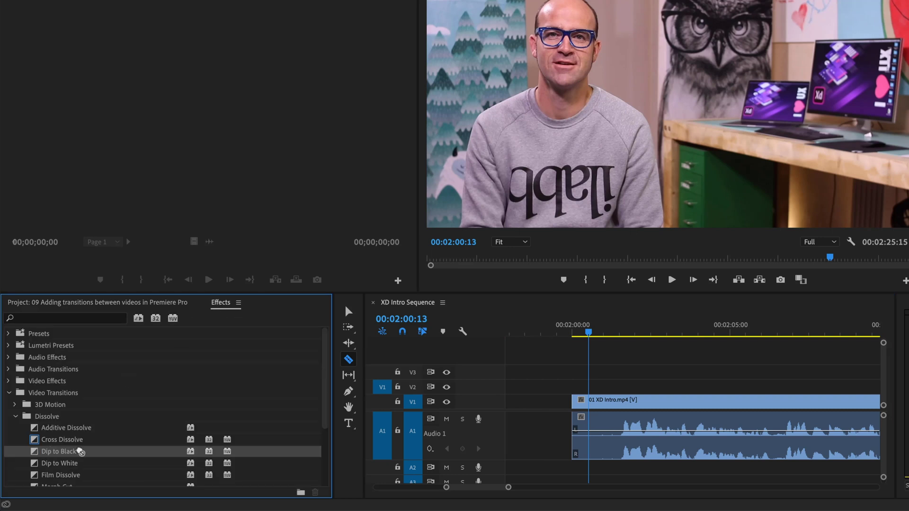
{"action": "left_click_drag", "start_coordinate": [78, 452], "coordinate": [588, 417]}
{"action": "left_click", "coordinate": [350, 312]}
{"action": "left_click_drag", "start_coordinate": [42, 455], "coordinate": [584, 417]}
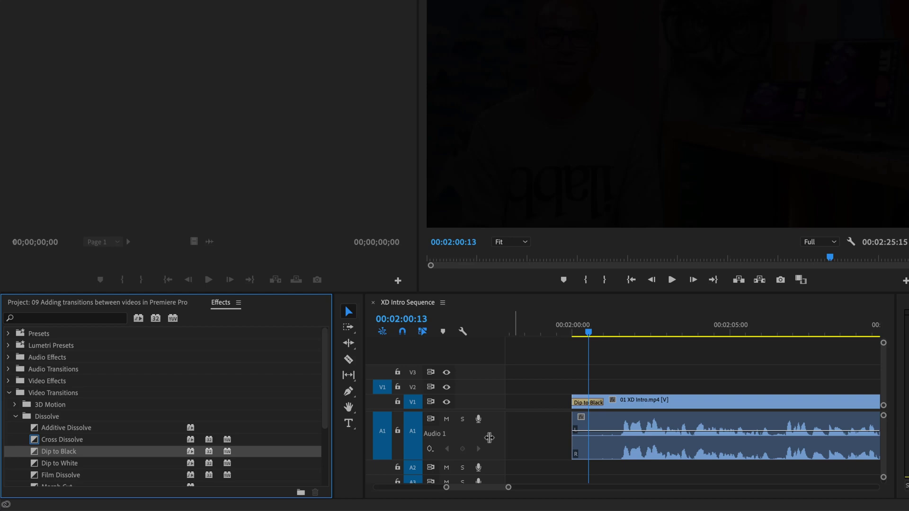
{"action": "key", "text": "ctrl+z"}
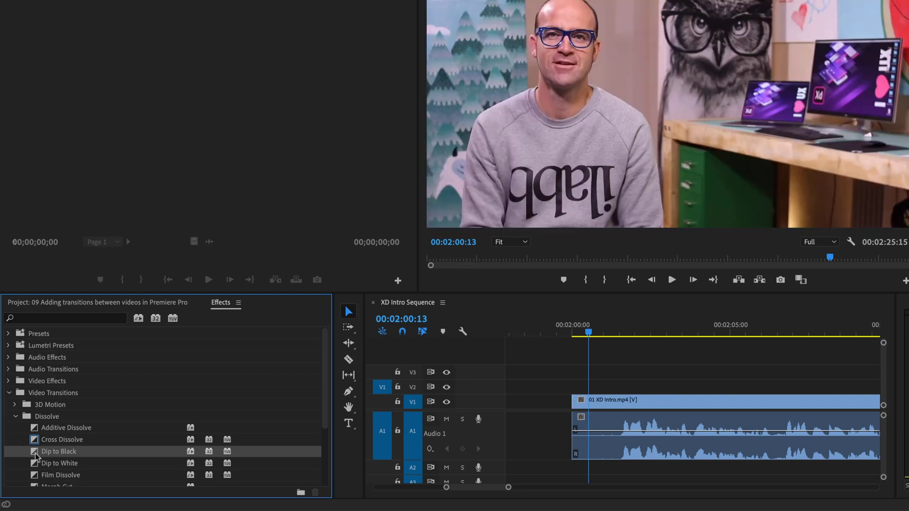
{"action": "left_click_drag", "start_coordinate": [35, 455], "coordinate": [622, 406]}
Preview the fade-in from black on the appended 01 XD Intro clip
{"action": "left_click", "coordinate": [562, 327]}
{"action": "key", "text": "space"}
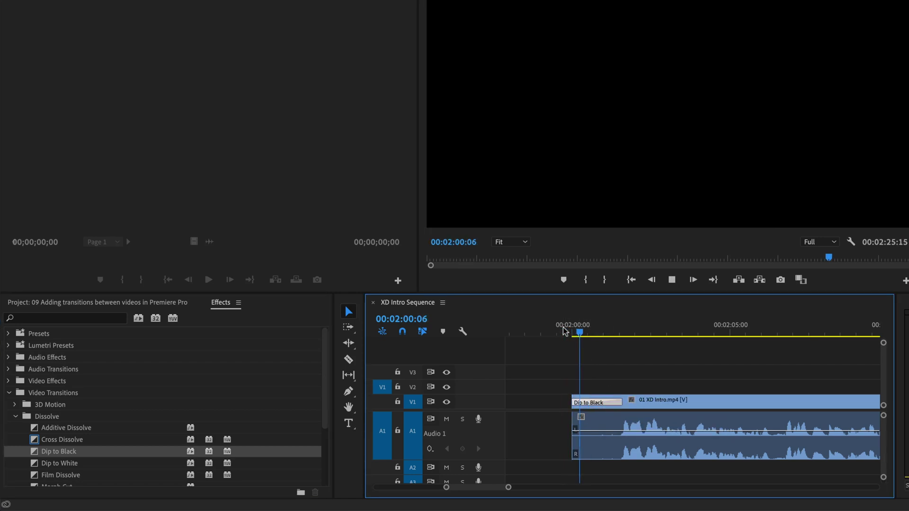
{"action": "key", "text": "space"}
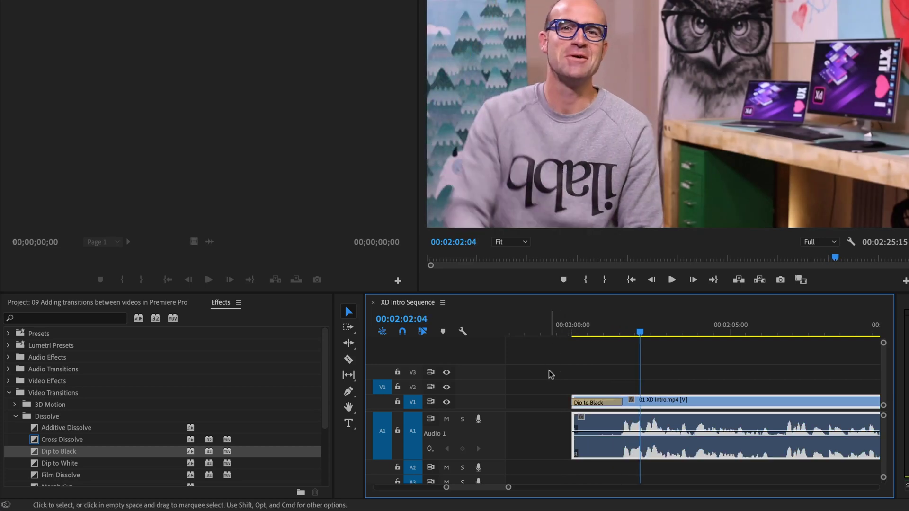
Delete the fade-in transition and the appended 01 XD Intro clip
{"action": "left_click", "coordinate": [598, 403]}
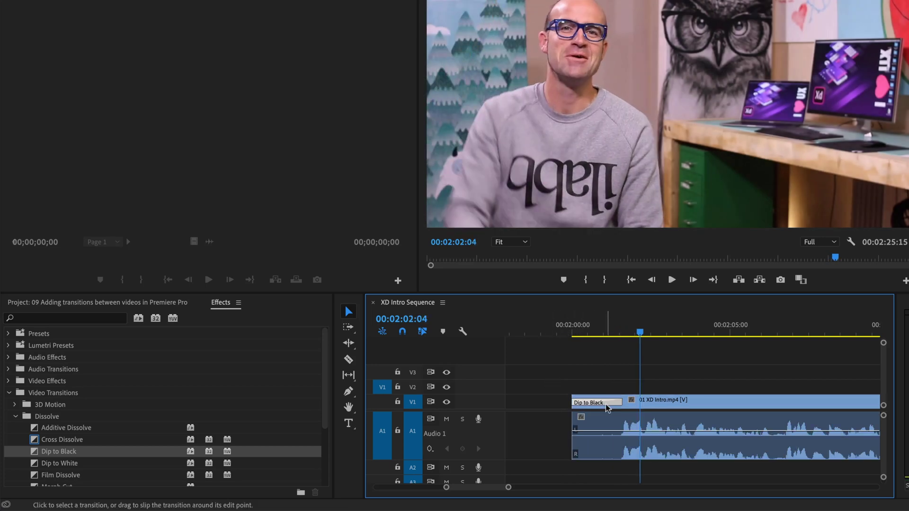
{"action": "key", "text": "Delete"}
{"action": "left_click", "coordinate": [635, 416]}
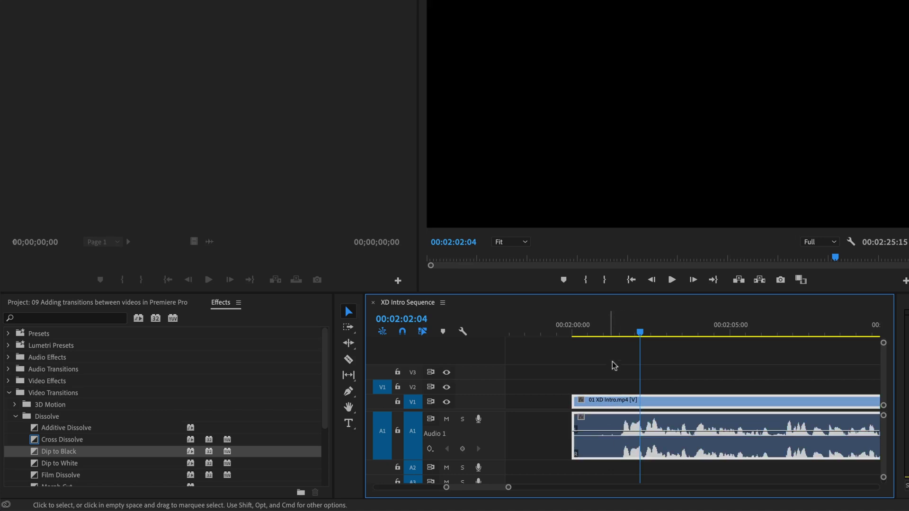
{"action": "key", "text": "Delete"}
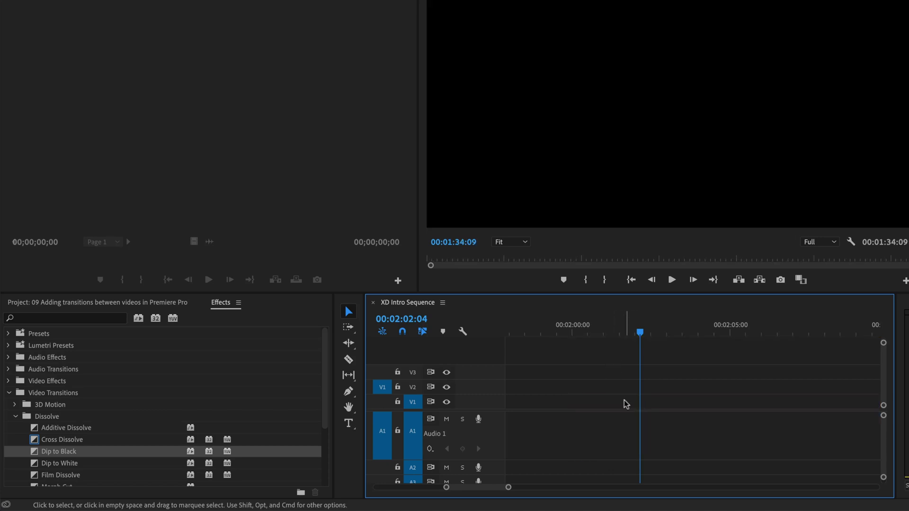